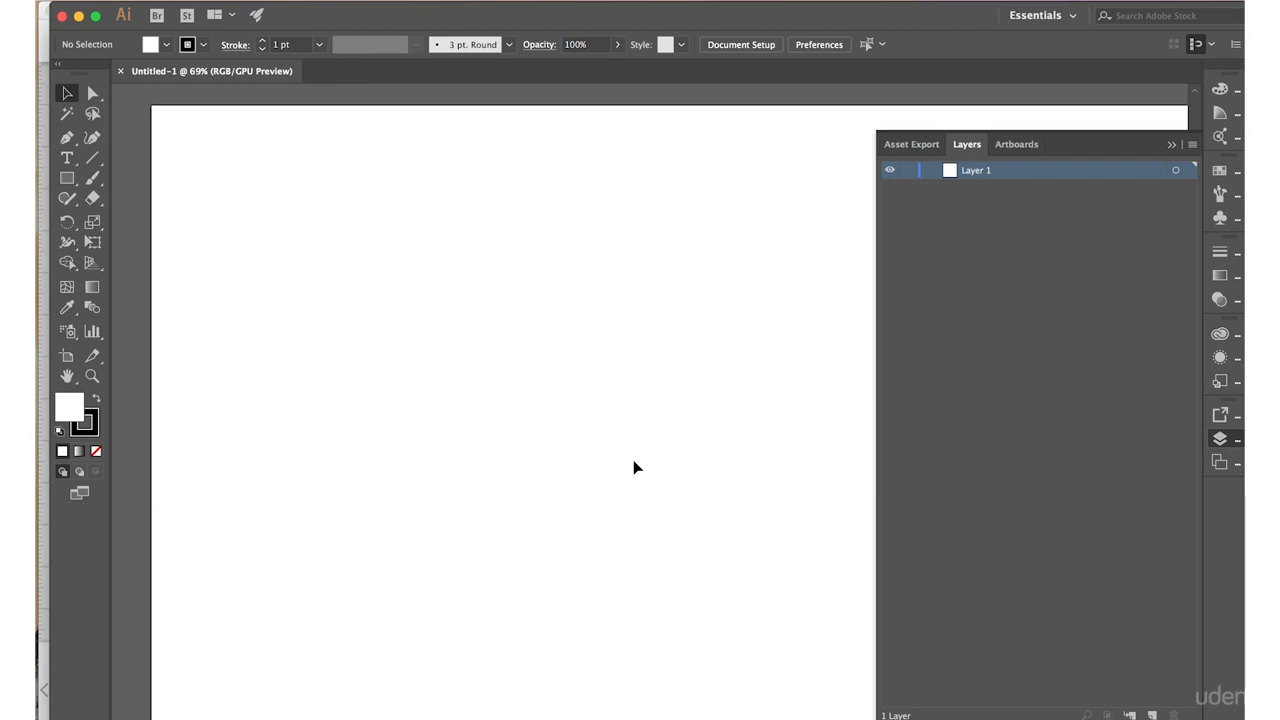
Draw a perfect circle with the Ellipse tool and move it to the upper-left area of the artboard
scroll(564, 420, "down", 2)
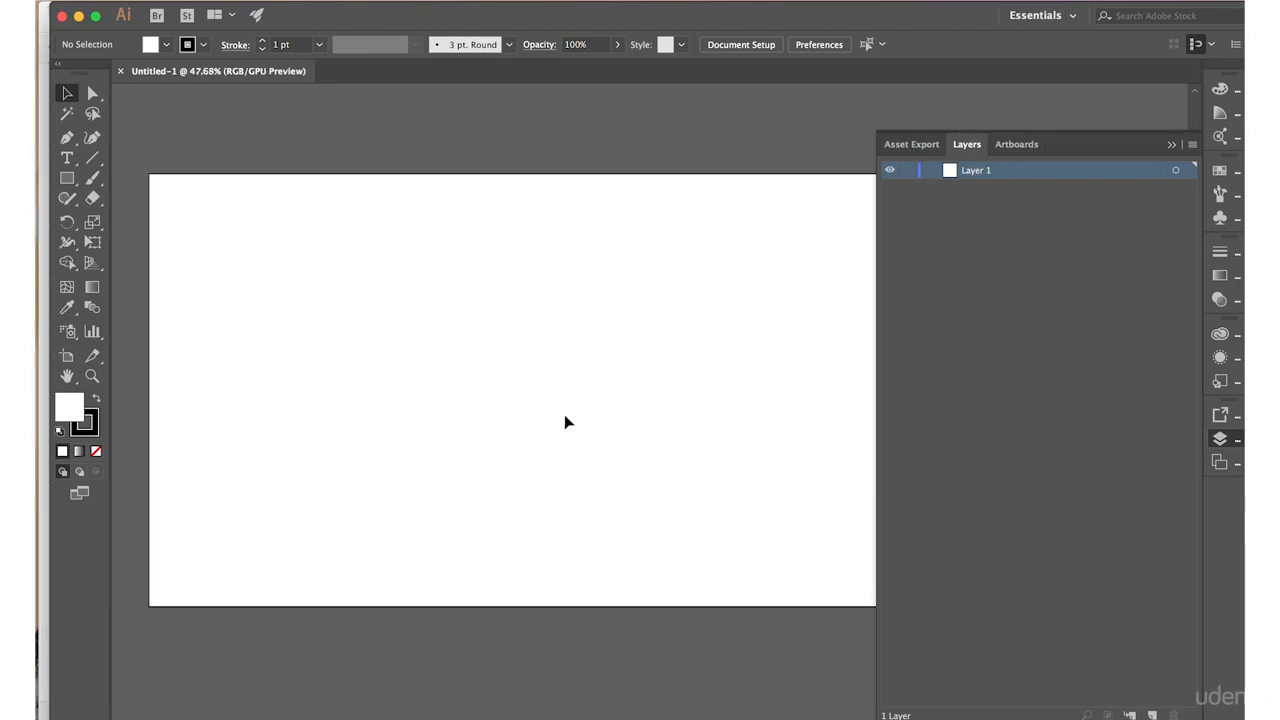
scroll(564, 420, "down", 2)
scroll(565, 421, "up", 1)
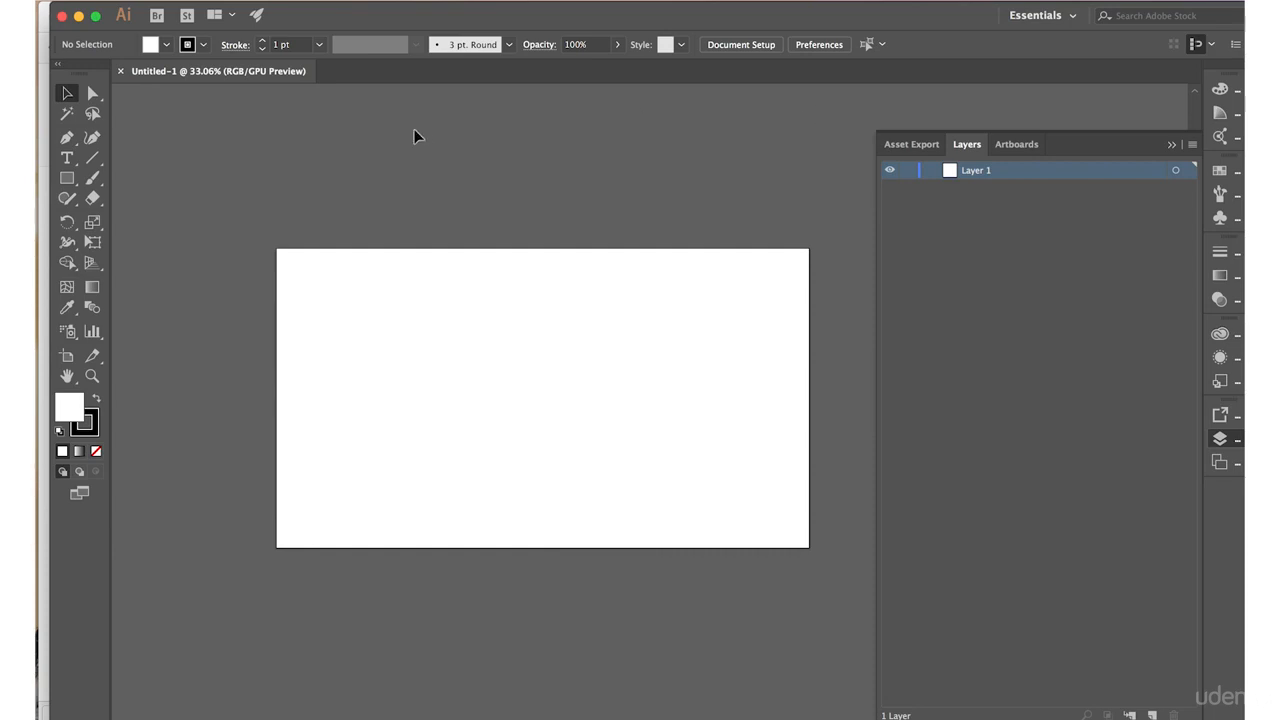
left_click(68, 183)
left_click(68, 183)
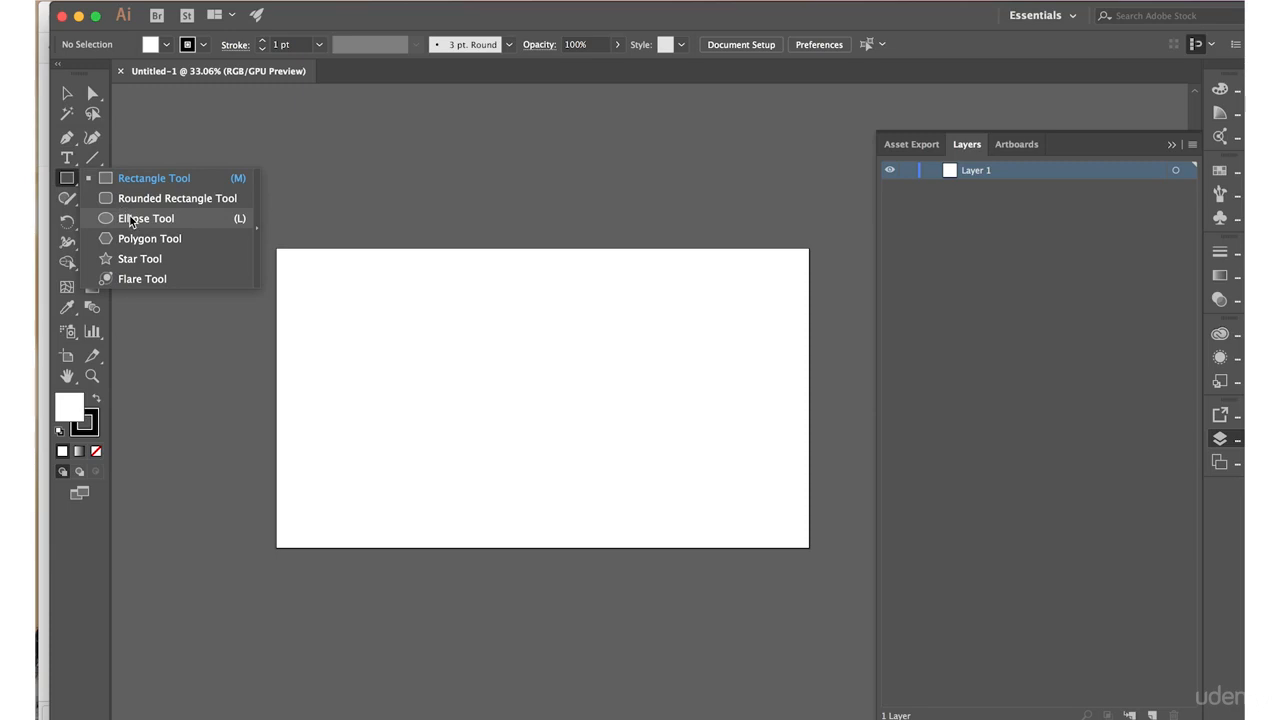
left_click(169, 222)
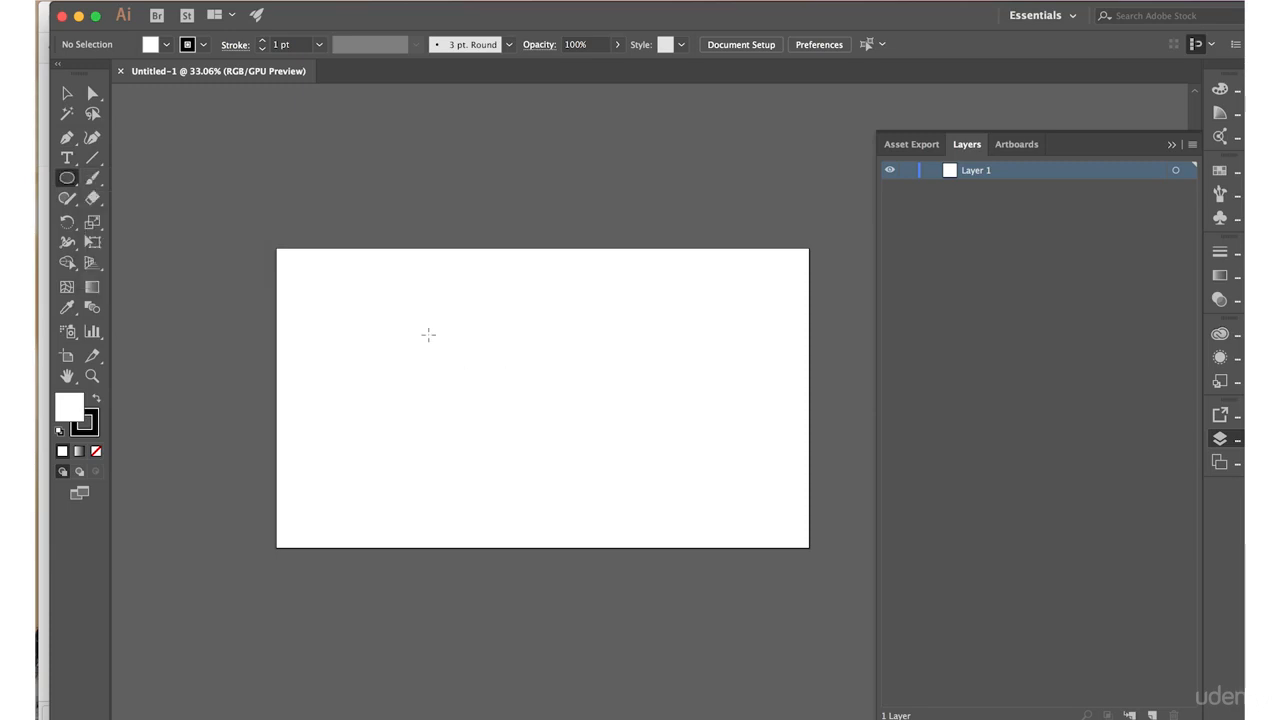
left_click_drag(428, 334, 614, 483)
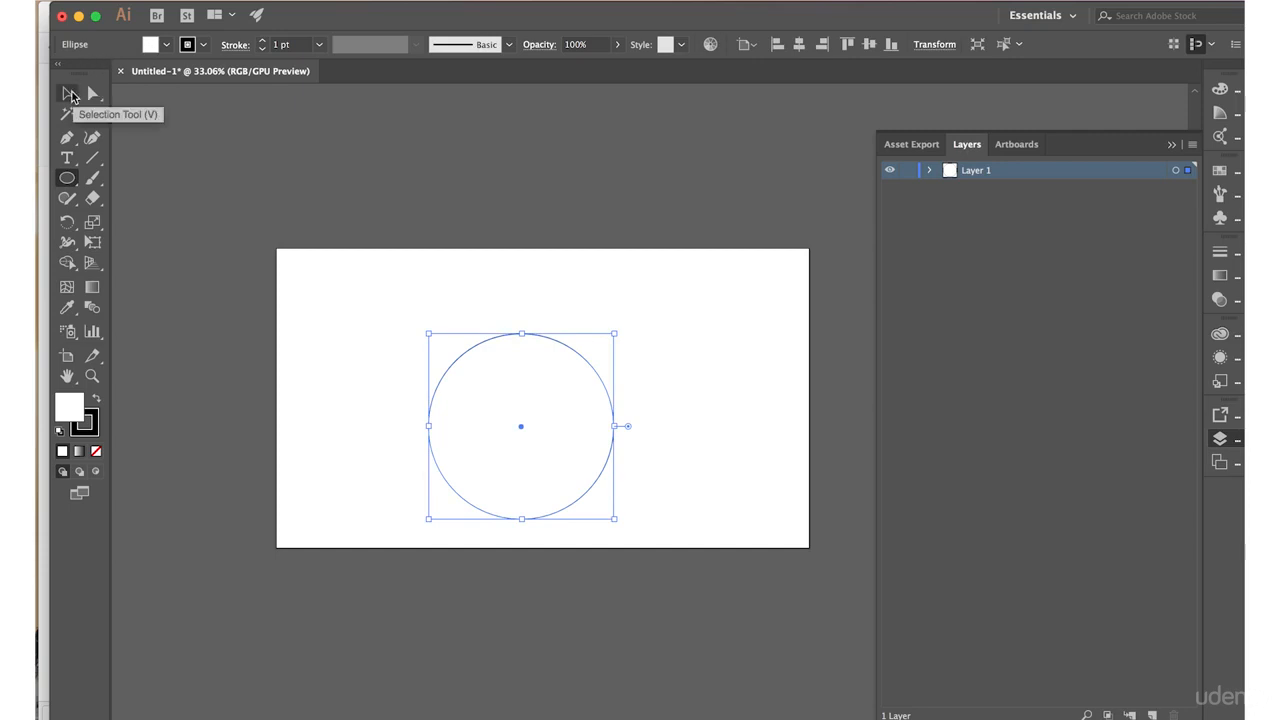
left_click(70, 95)
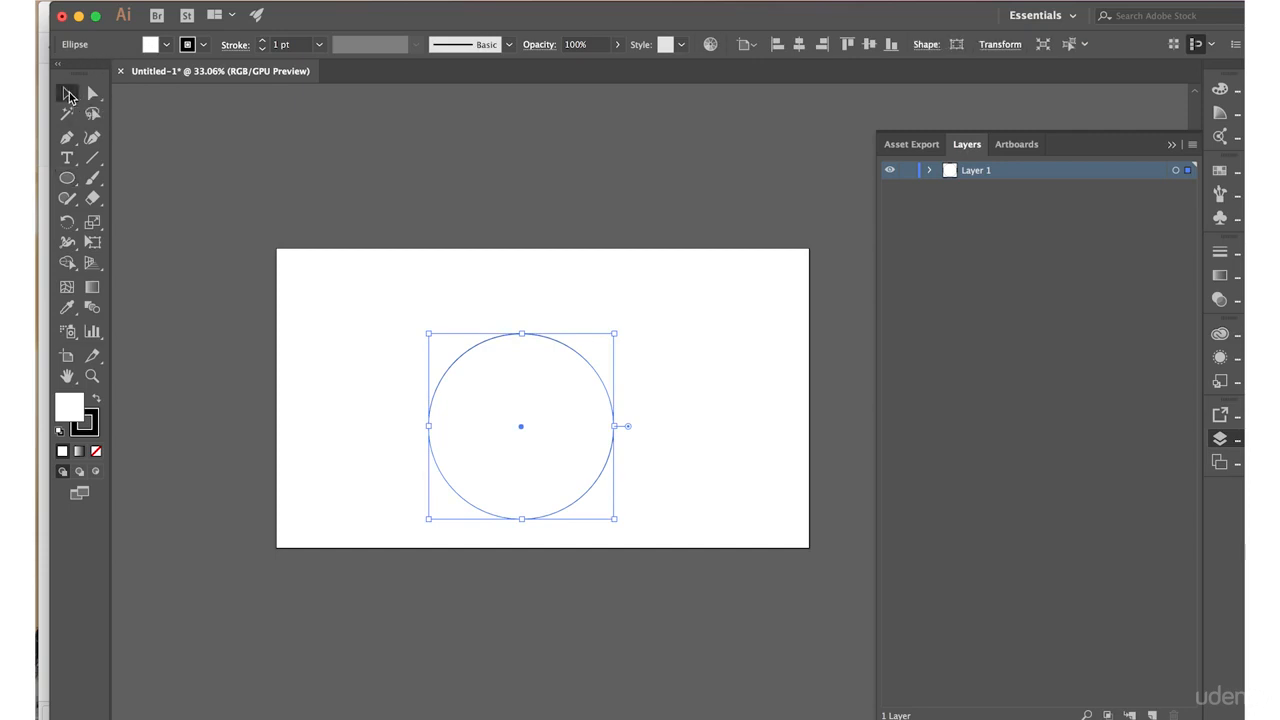
left_click_drag(454, 434, 337, 371)
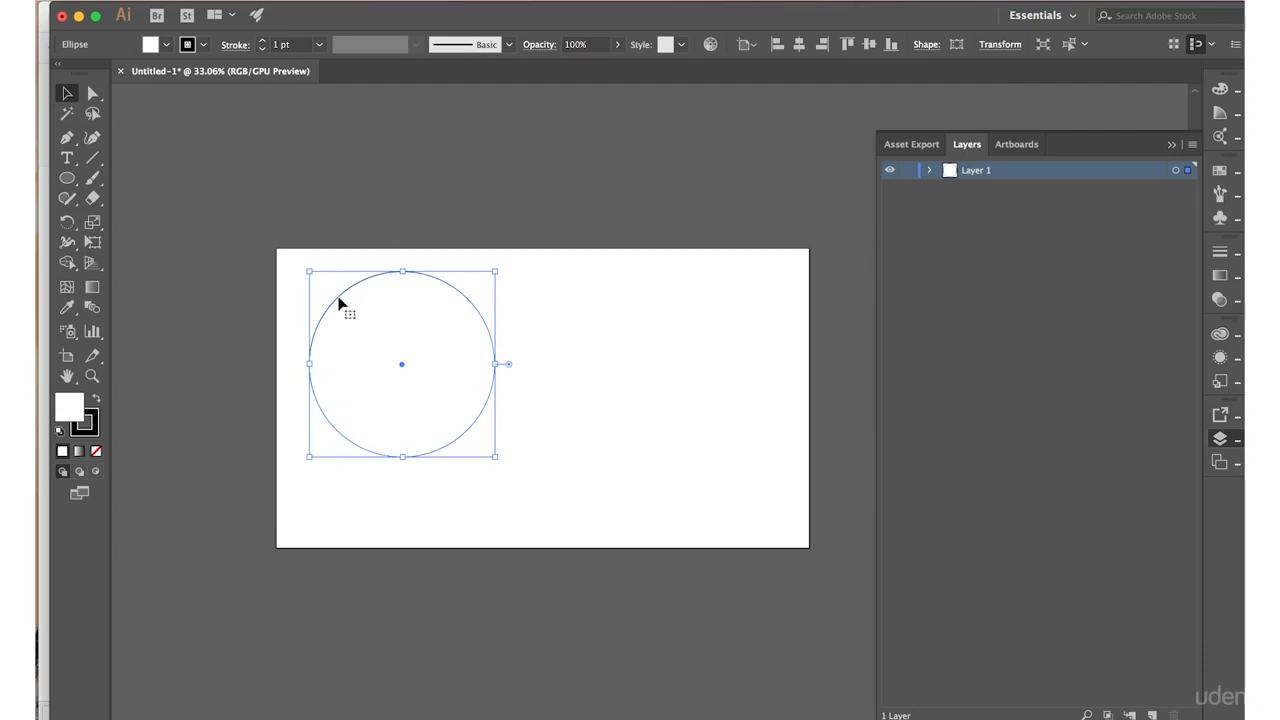
Set the circle's stroke weight to 5 pt
left_click(264, 41)
left_click(264, 41)
left_click(264, 41)
left_click(264, 41)
left_click(264, 42)
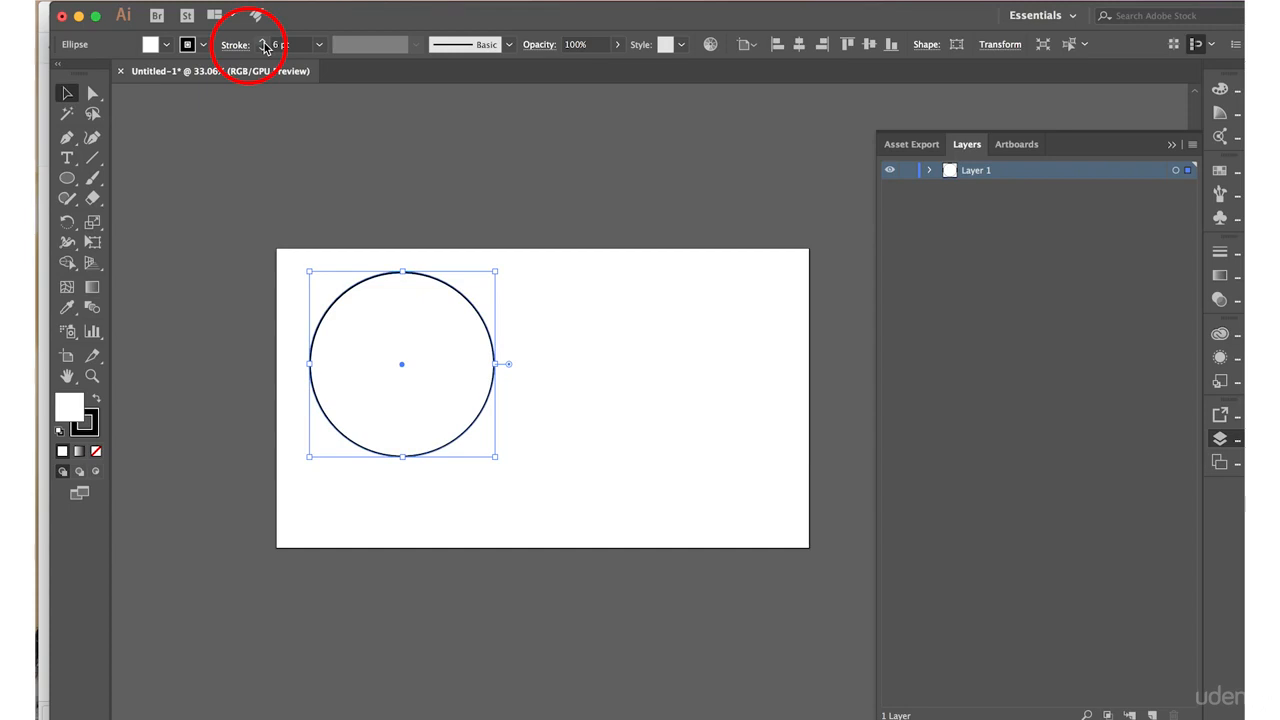
left_click(263, 48)
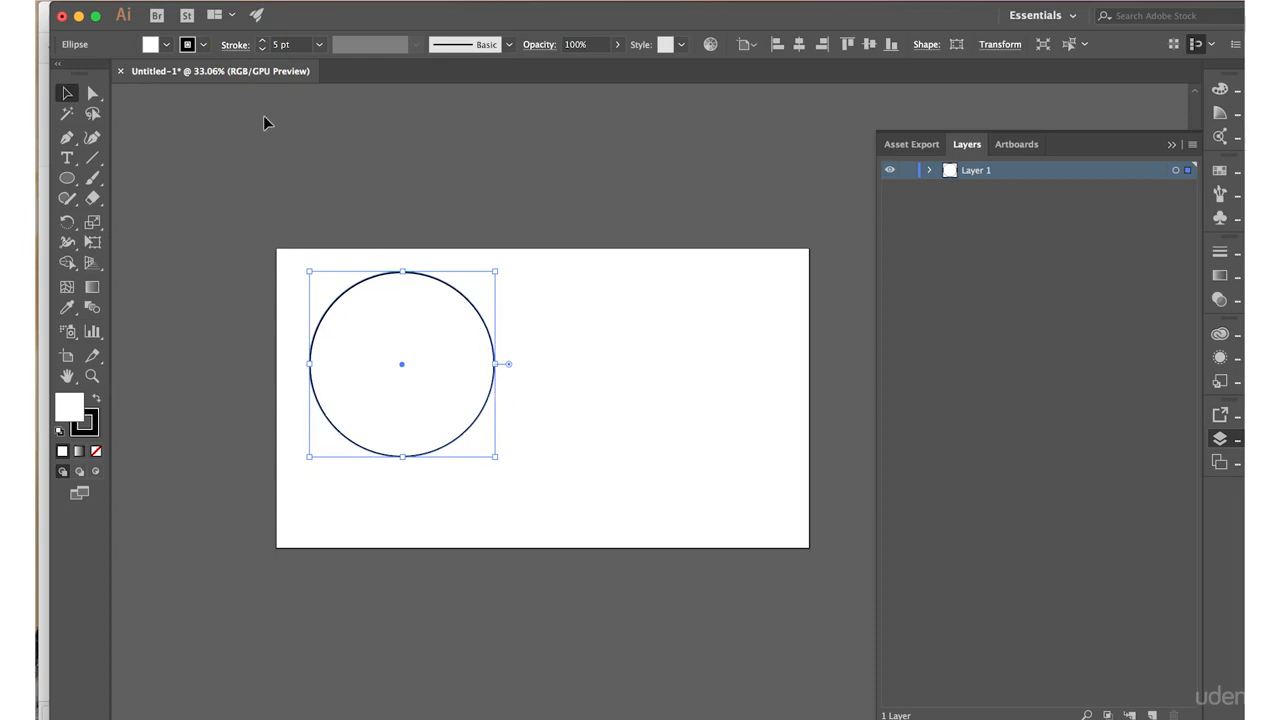
Try red and blue stroke colours on the circle and set the stroke back to black
left_click(202, 46)
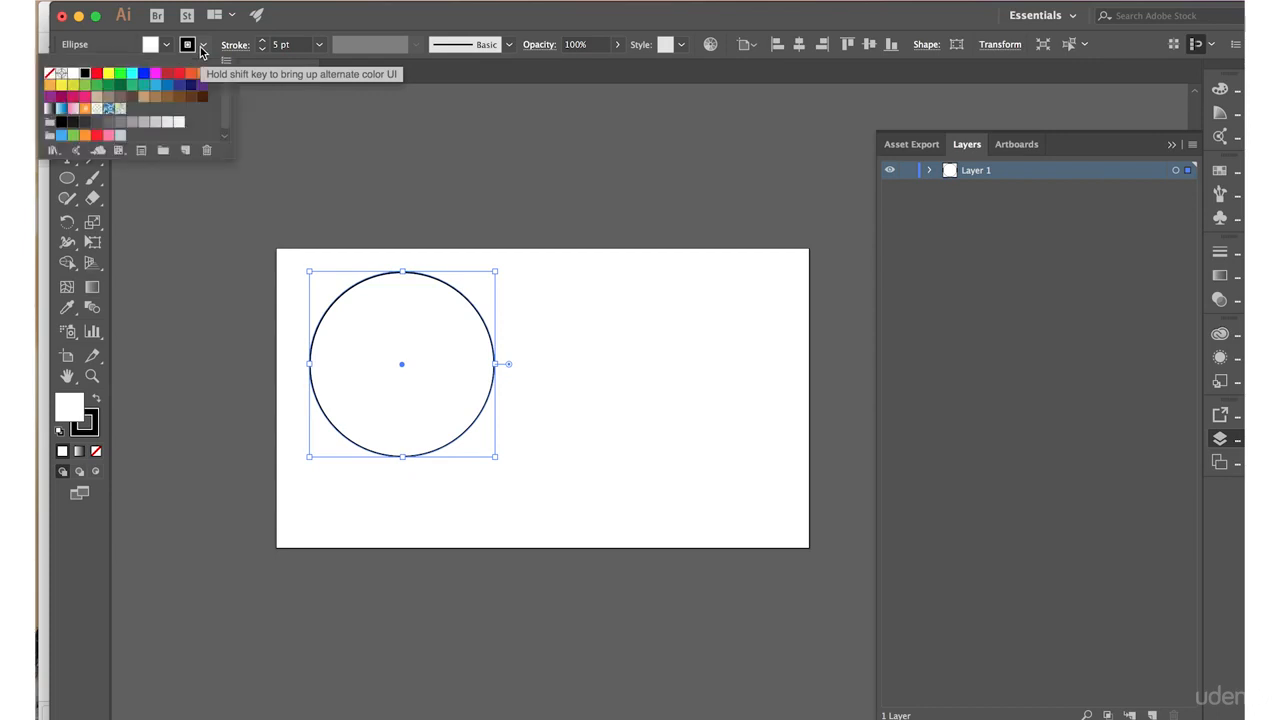
left_click(97, 74)
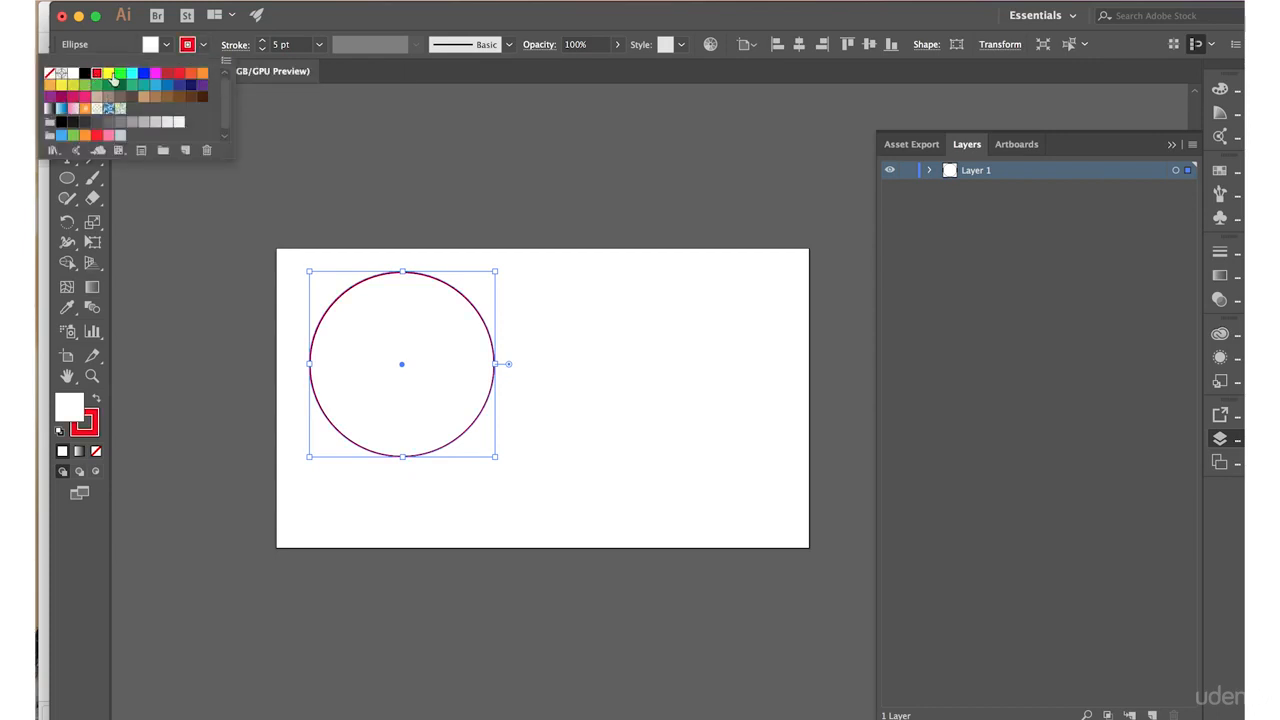
left_click(144, 73)
left_click(167, 85)
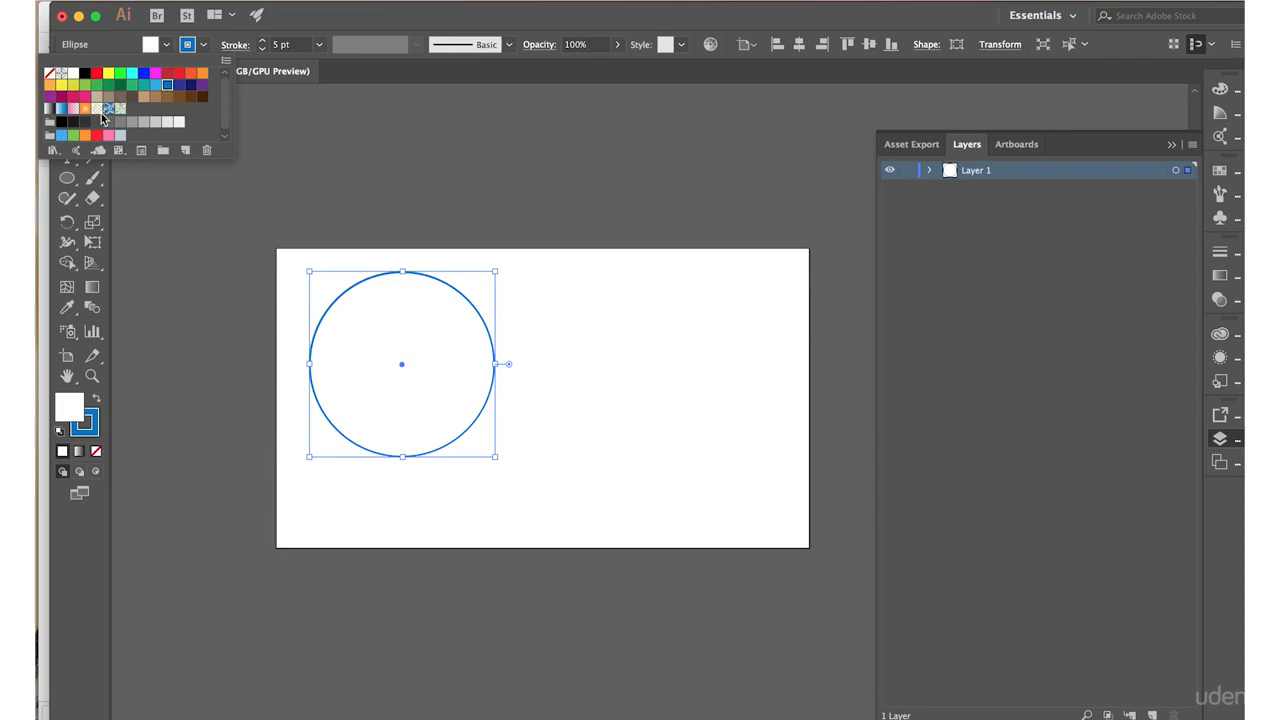
left_click(61, 85)
left_click(86, 73)
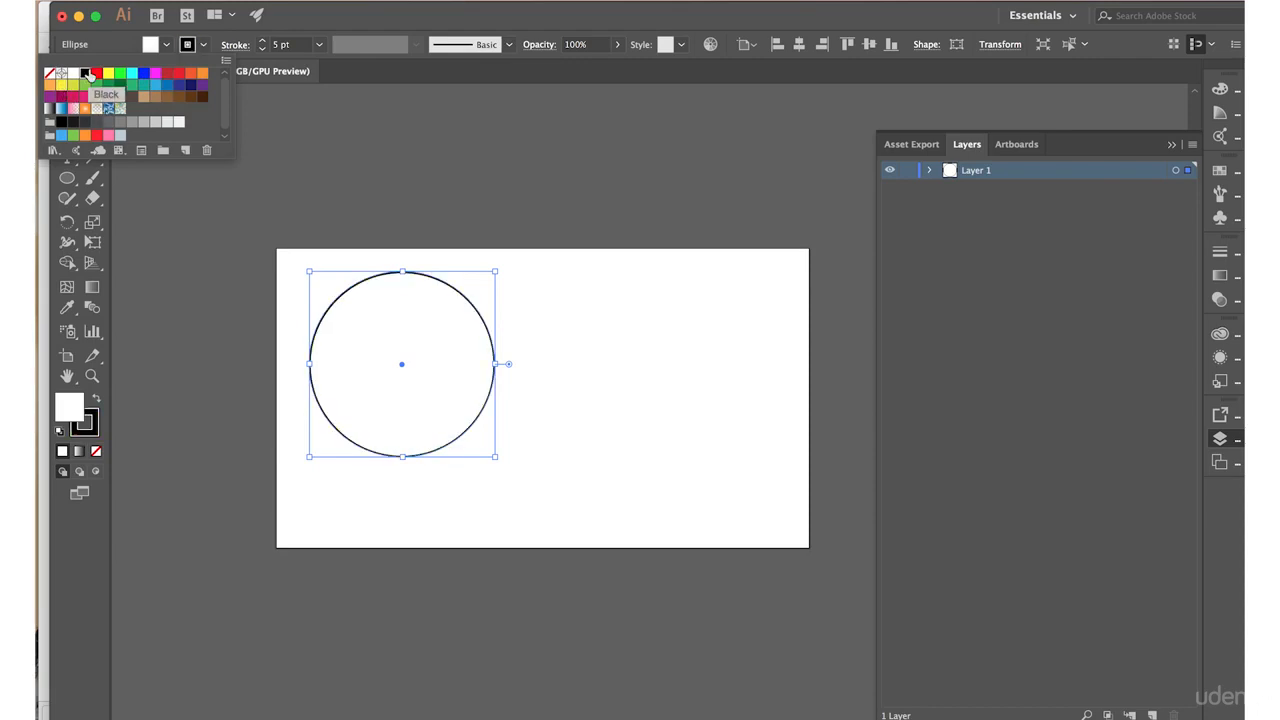
left_click(311, 158)
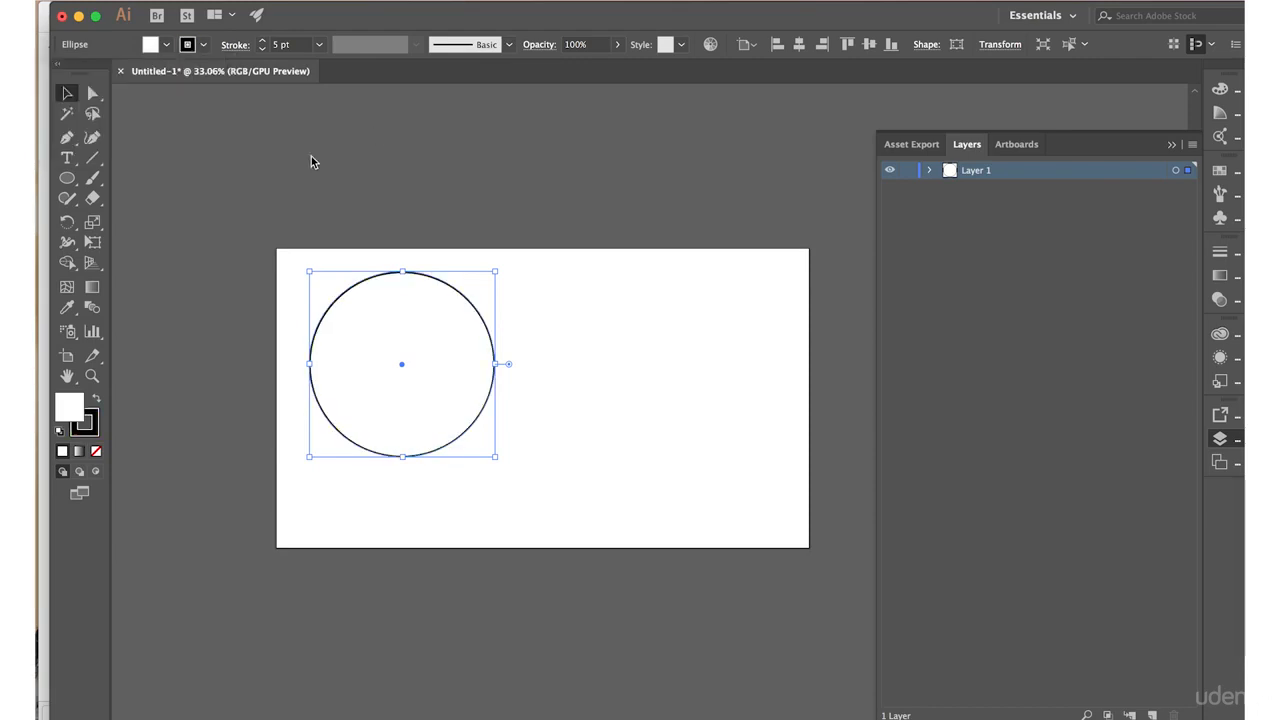
Try red and blue fills on the circle and set its fill to None
left_click(166, 46)
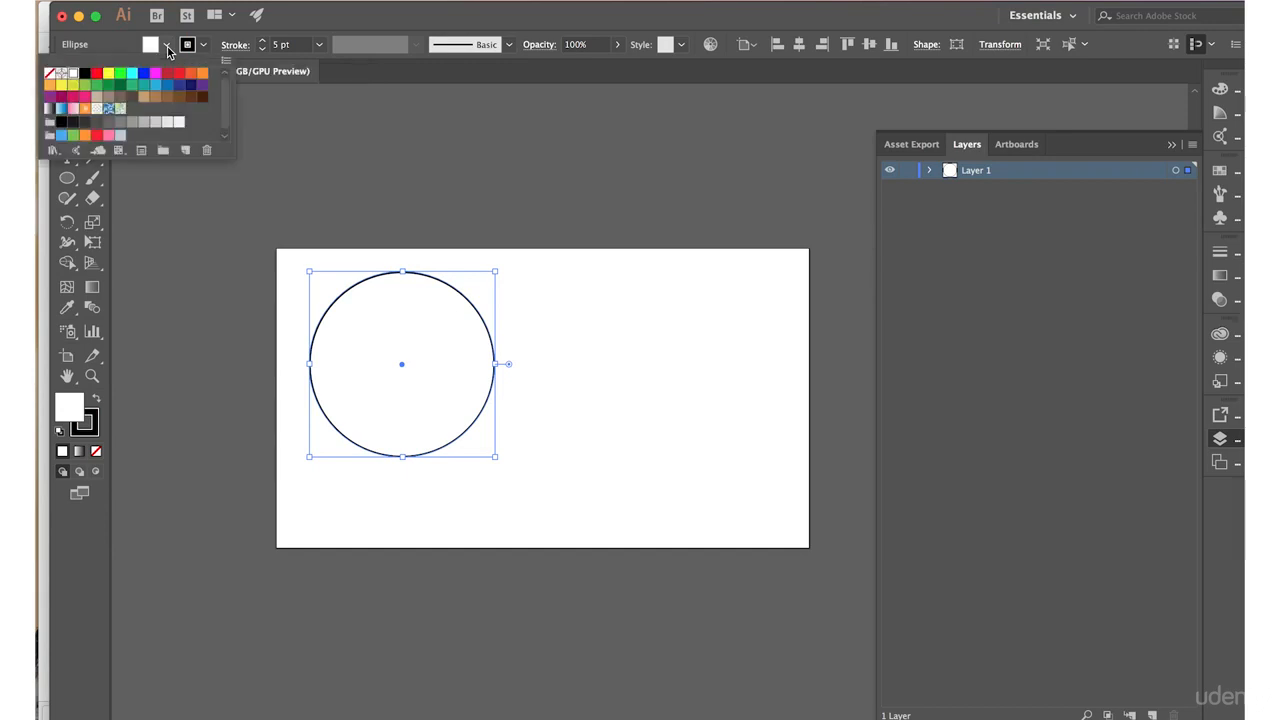
left_click(96, 74)
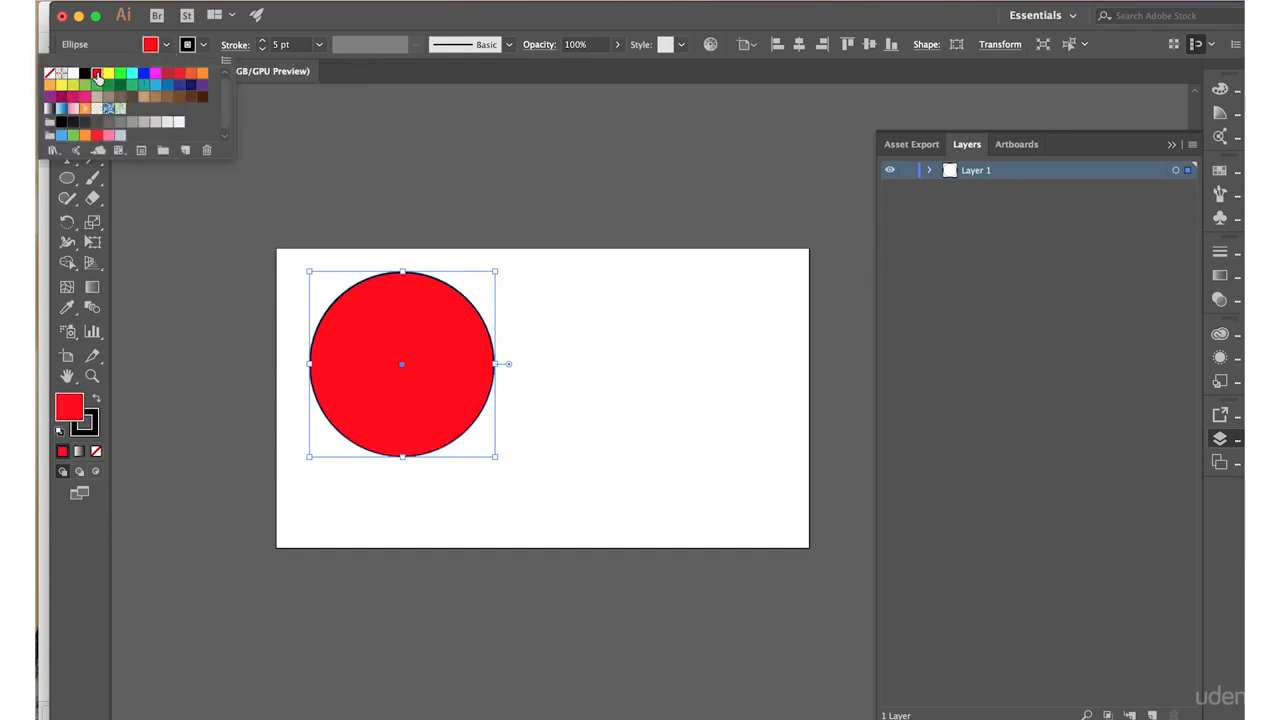
left_click(144, 84)
left_click(167, 84)
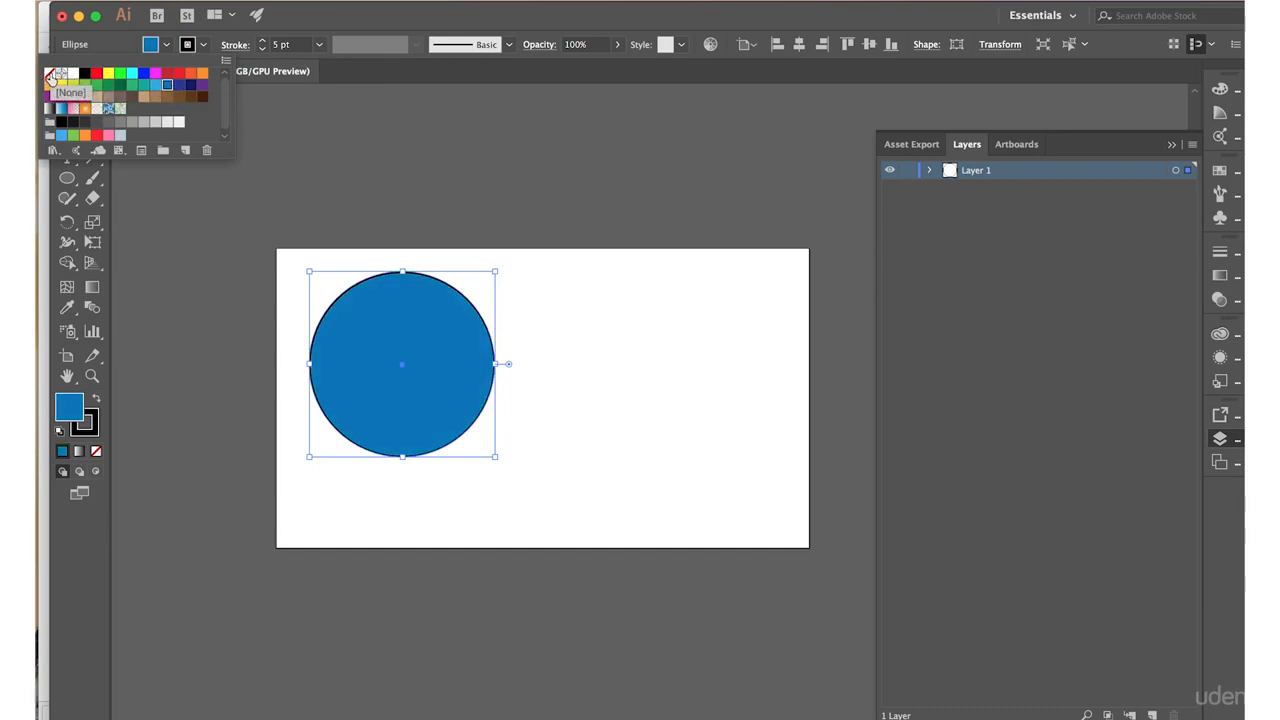
left_click(51, 79)
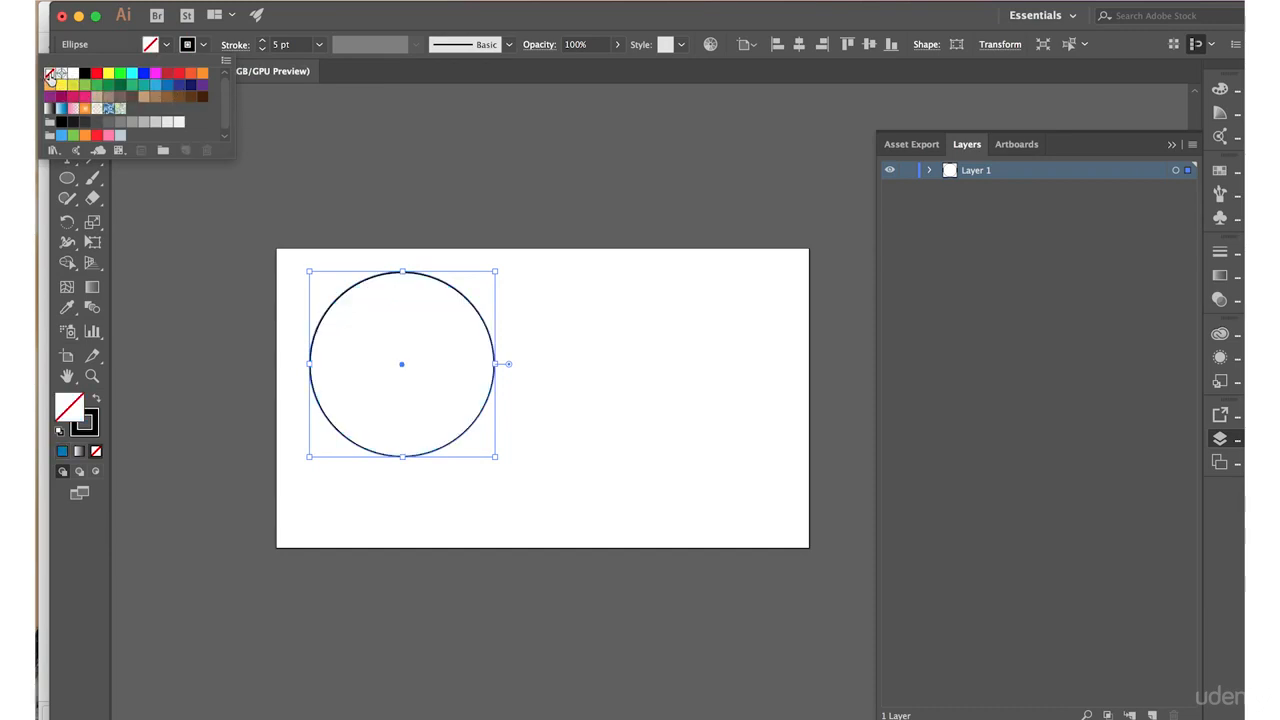
left_click(417, 145)
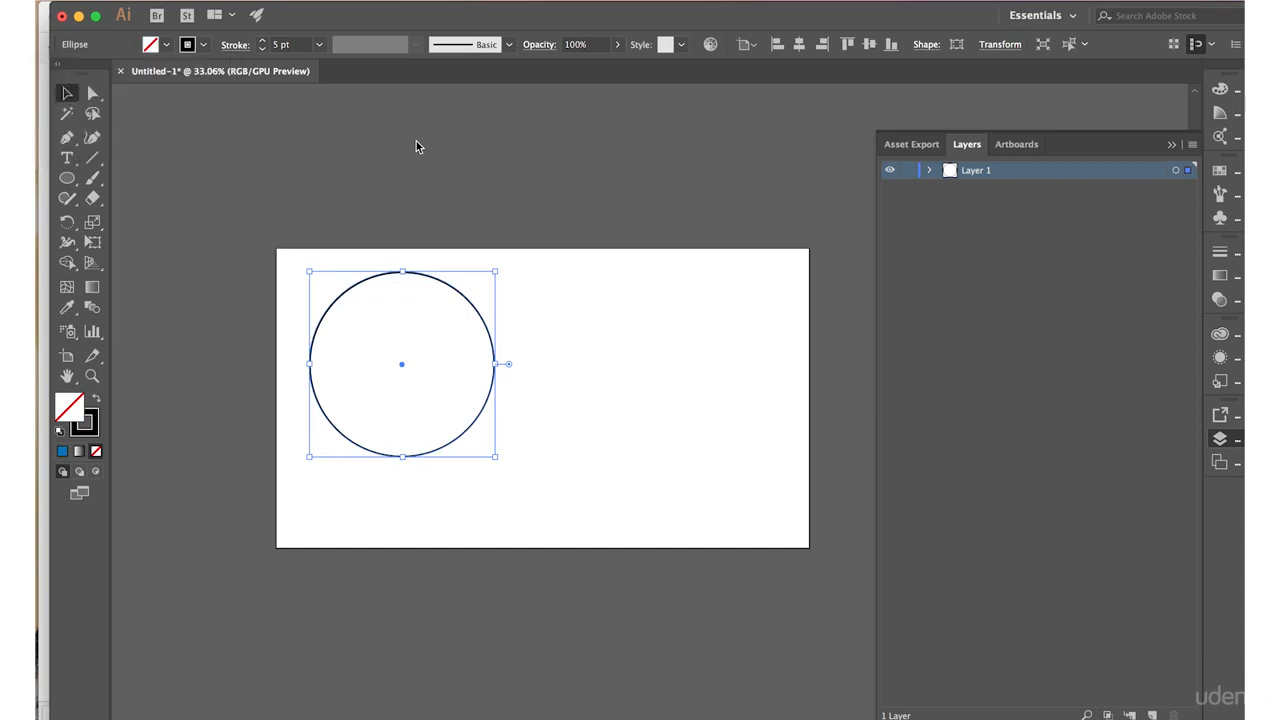
Check the contents of Layer 1 and deselect the circle
left_click(928, 172)
left_click(928, 172)
left_click(767, 152)
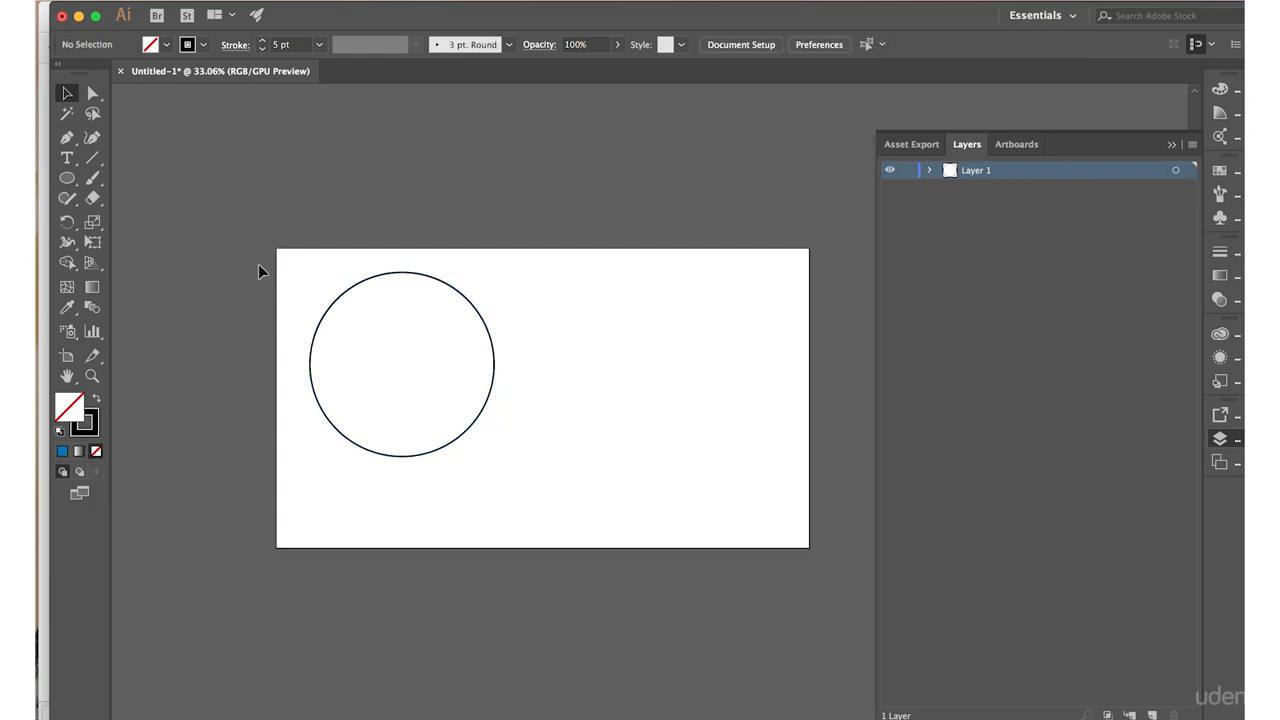
Draw the numerals 1, 3, 6 and 9 freehand with the Pencil tool at the clock positions inside the circle, with 1 at the top
scroll(206, 207, "down", 2)
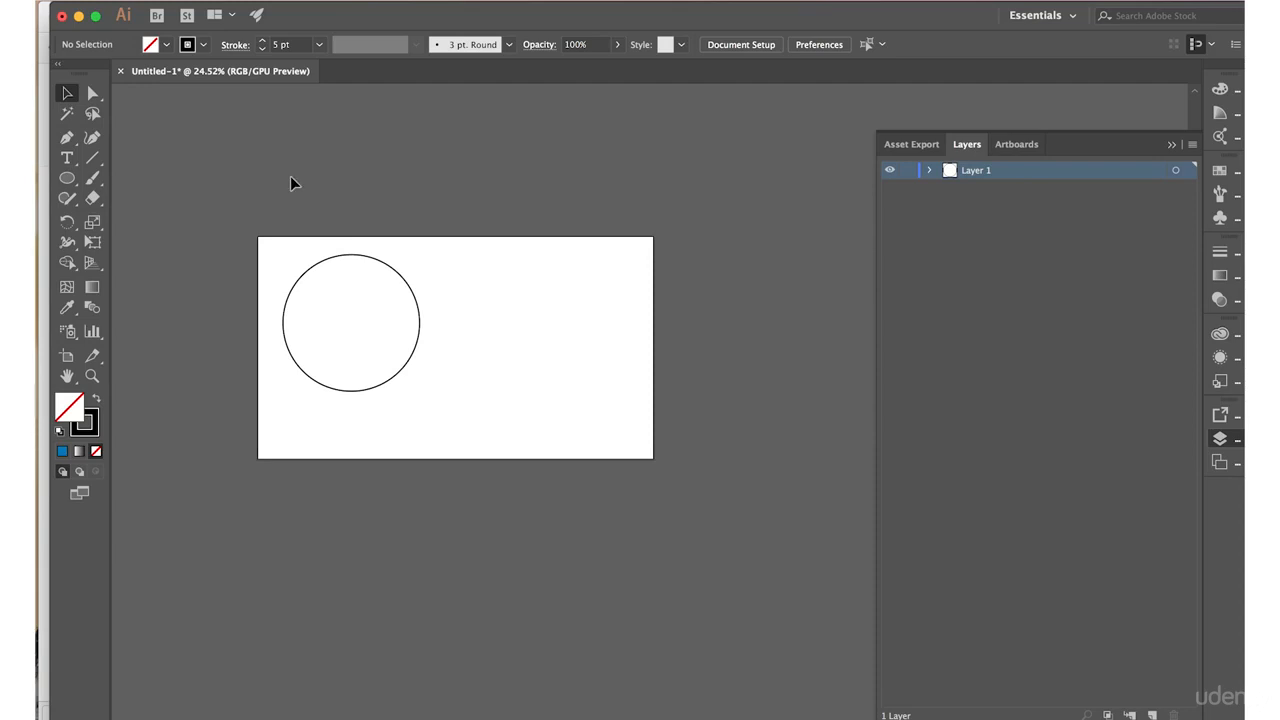
key("z")
double_click(331, 281)
scroll(658, 511, "right", 5)
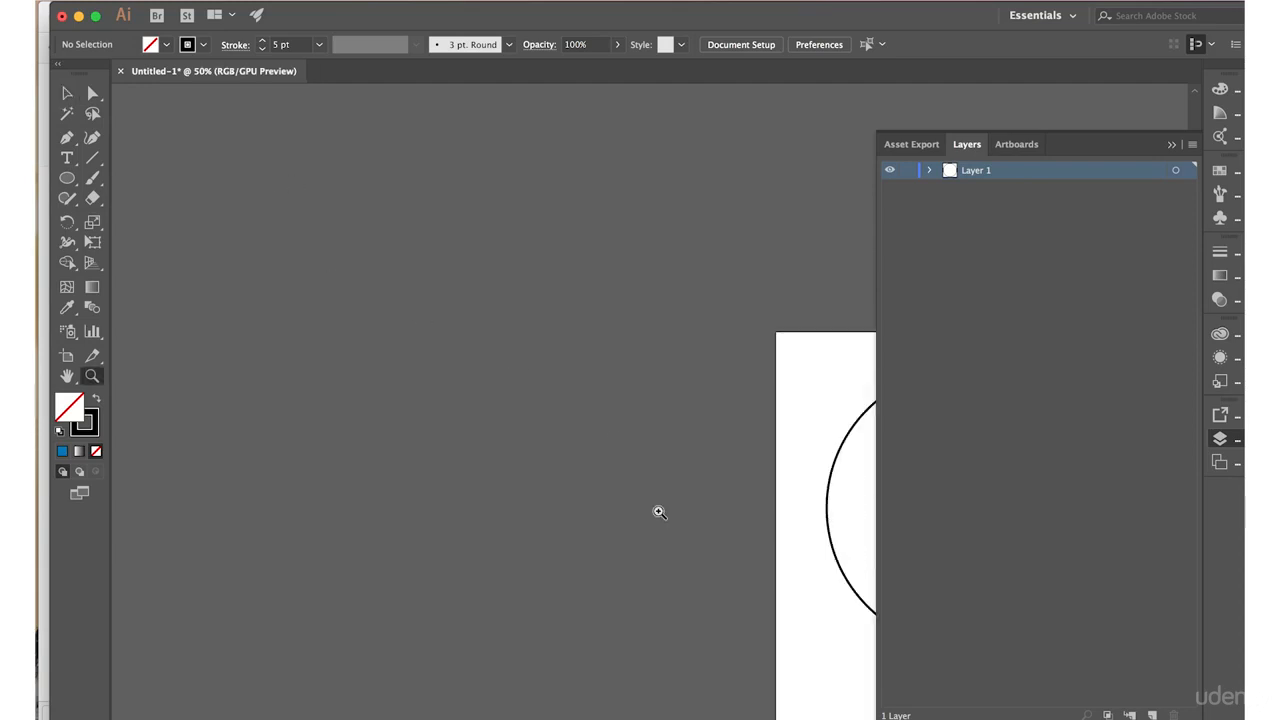
scroll(658, 510, "right", 10)
scroll(658, 510, "down", 4)
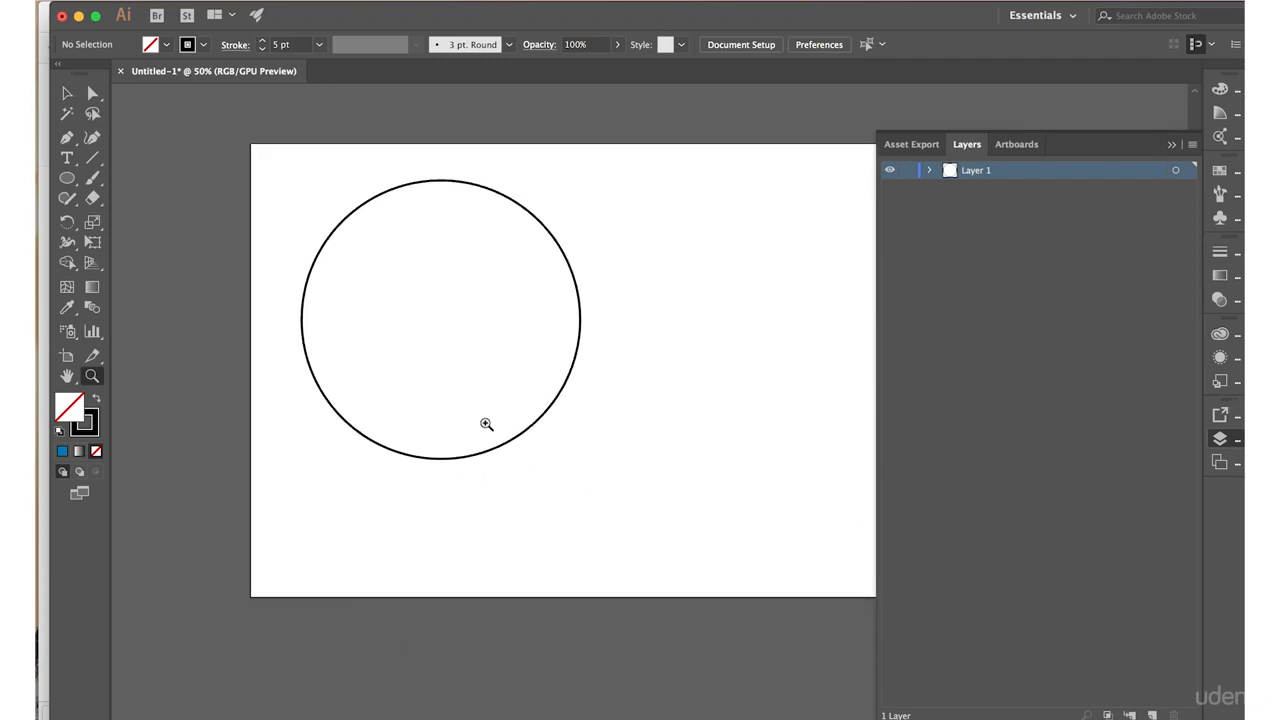
left_click(486, 424)
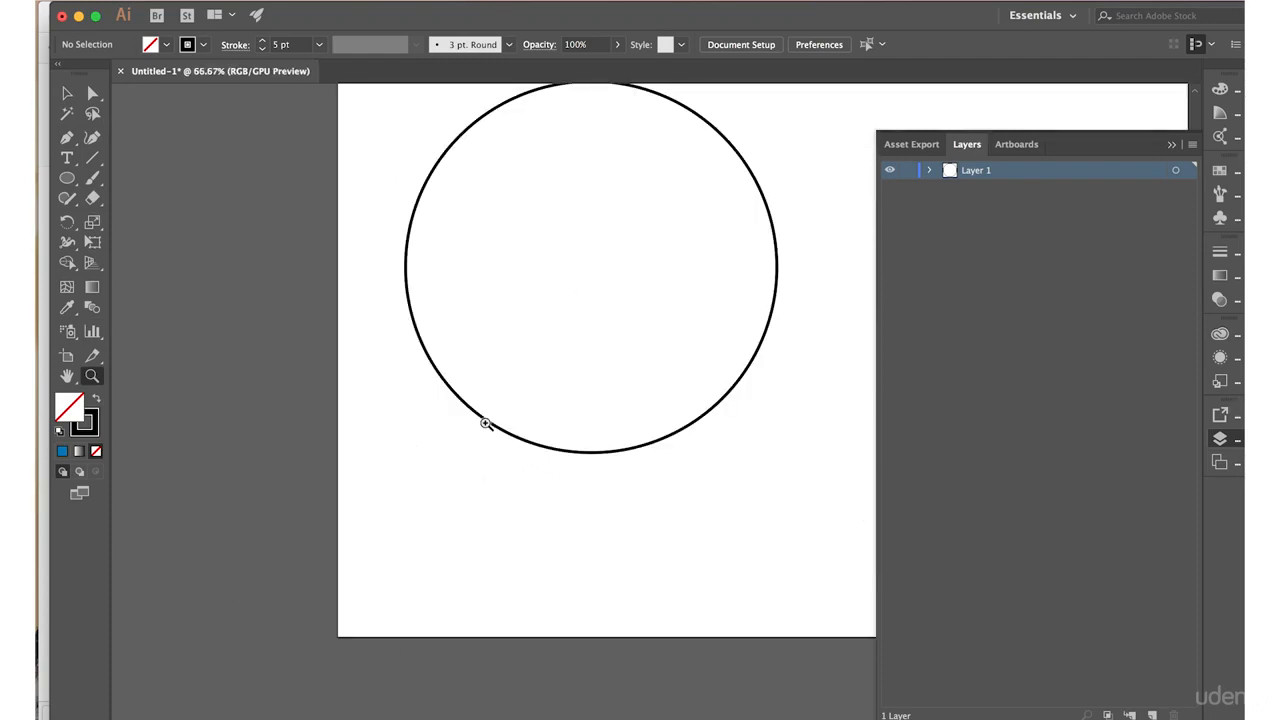
key("v")
scroll(486, 430, "up", 3)
scroll(486, 430, "left", 3)
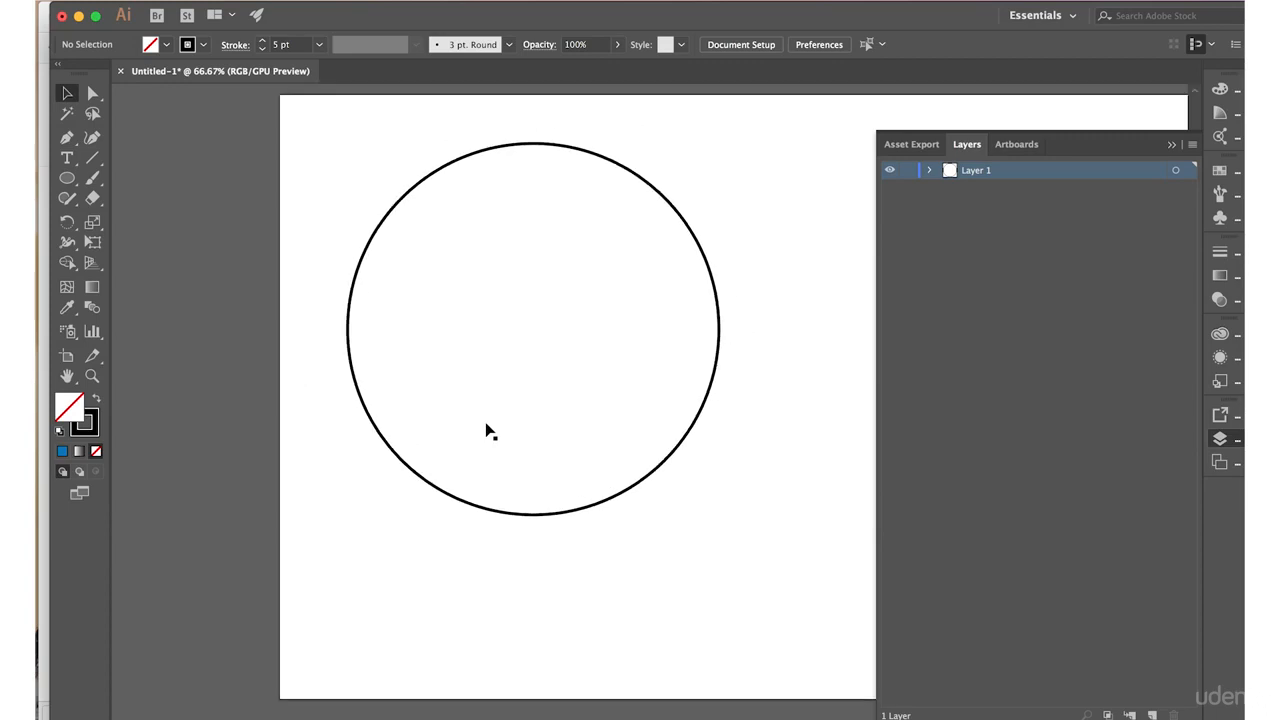
scroll(486, 424, "right", 1)
scroll(486, 424, "up", 1)
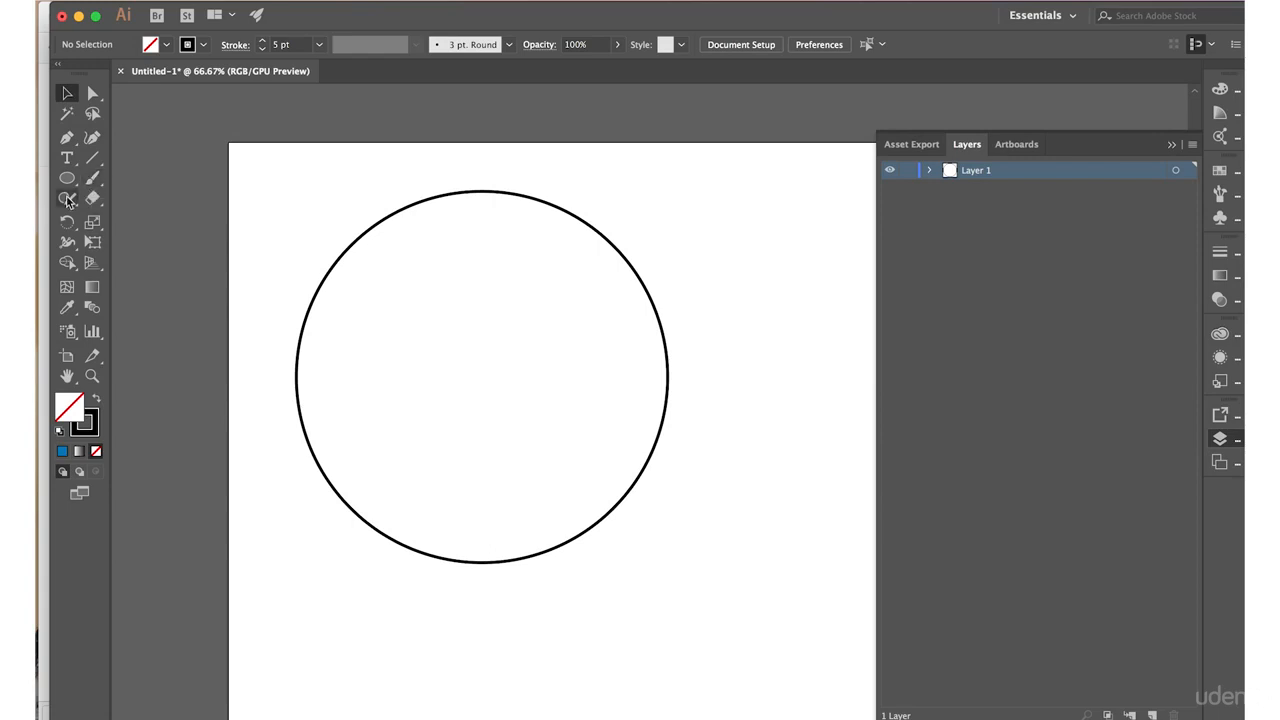
left_click_drag(67, 207, 100, 218)
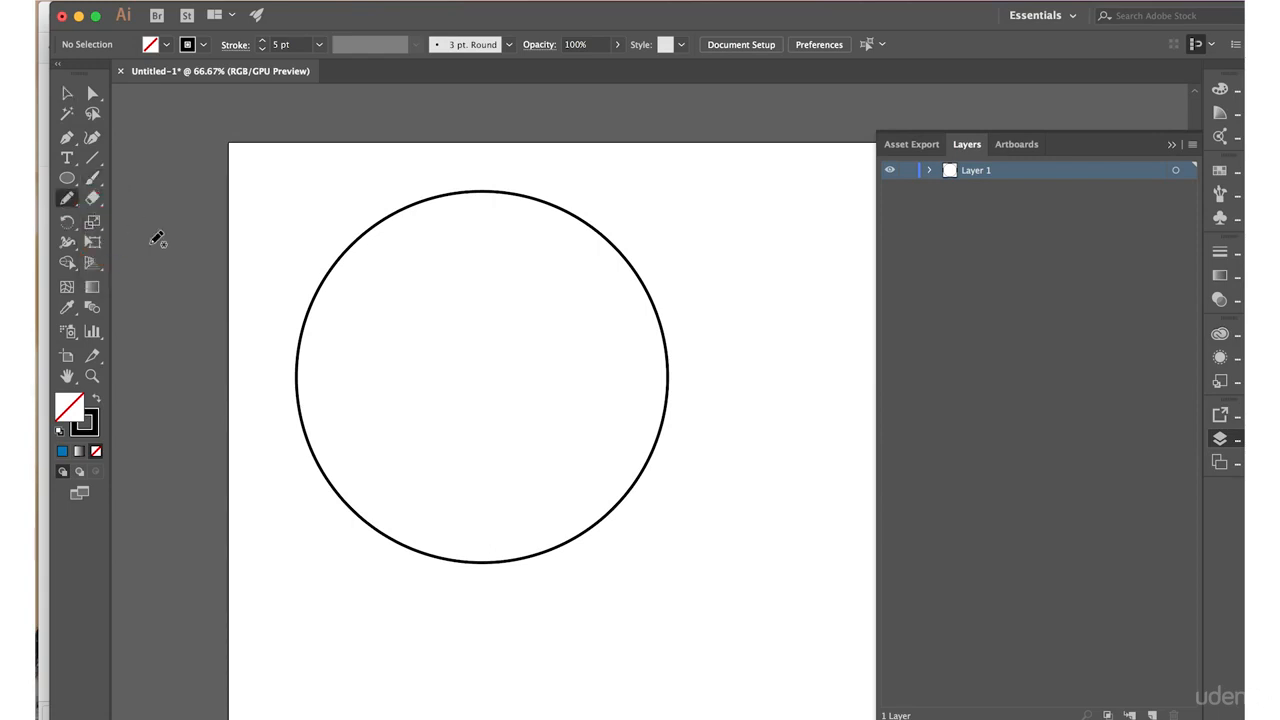
left_click_drag(476, 202, 478, 231)
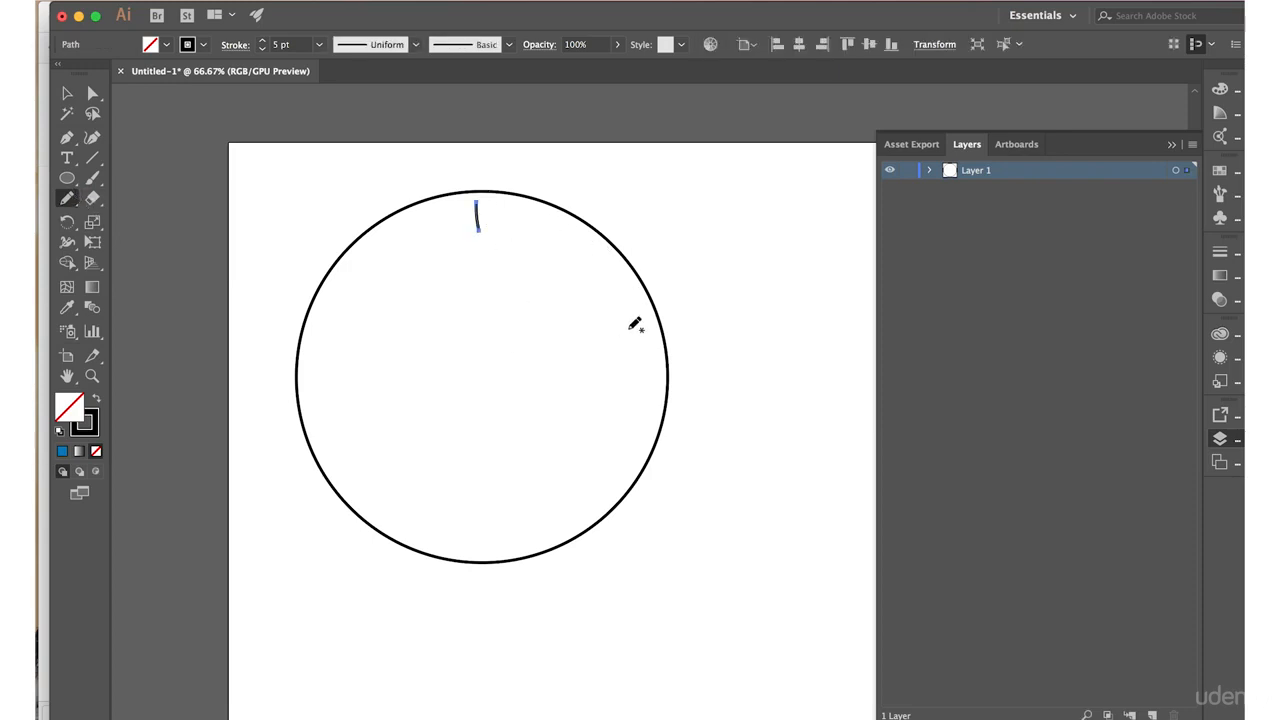
left_click_drag(637, 344, 637, 369)
mouse_move(488, 529)
left_mouse_down()
mouse_move(499, 549)
mouse_move(484, 540)
left_mouse_up()
mouse_move(331, 343)
left_mouse_down()
mouse_move(320, 349)
mouse_move(333, 372)
left_mouse_up()
key("v")
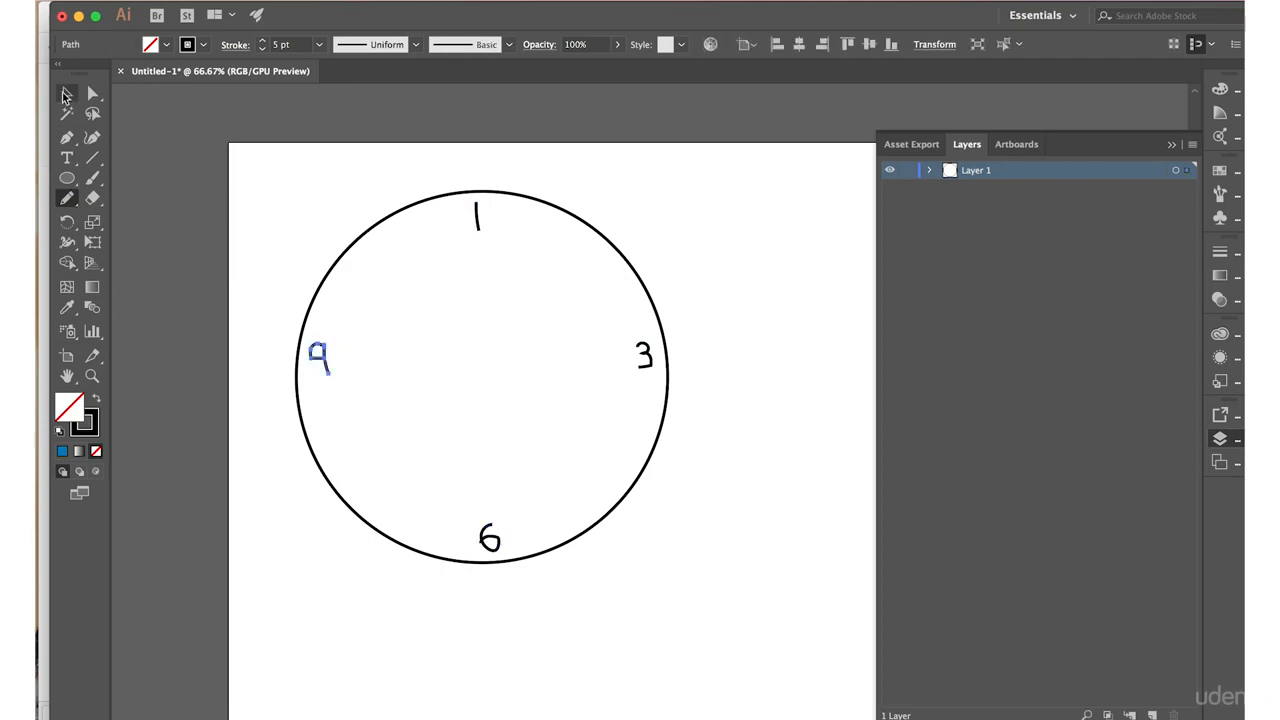
left_click(286, 523)
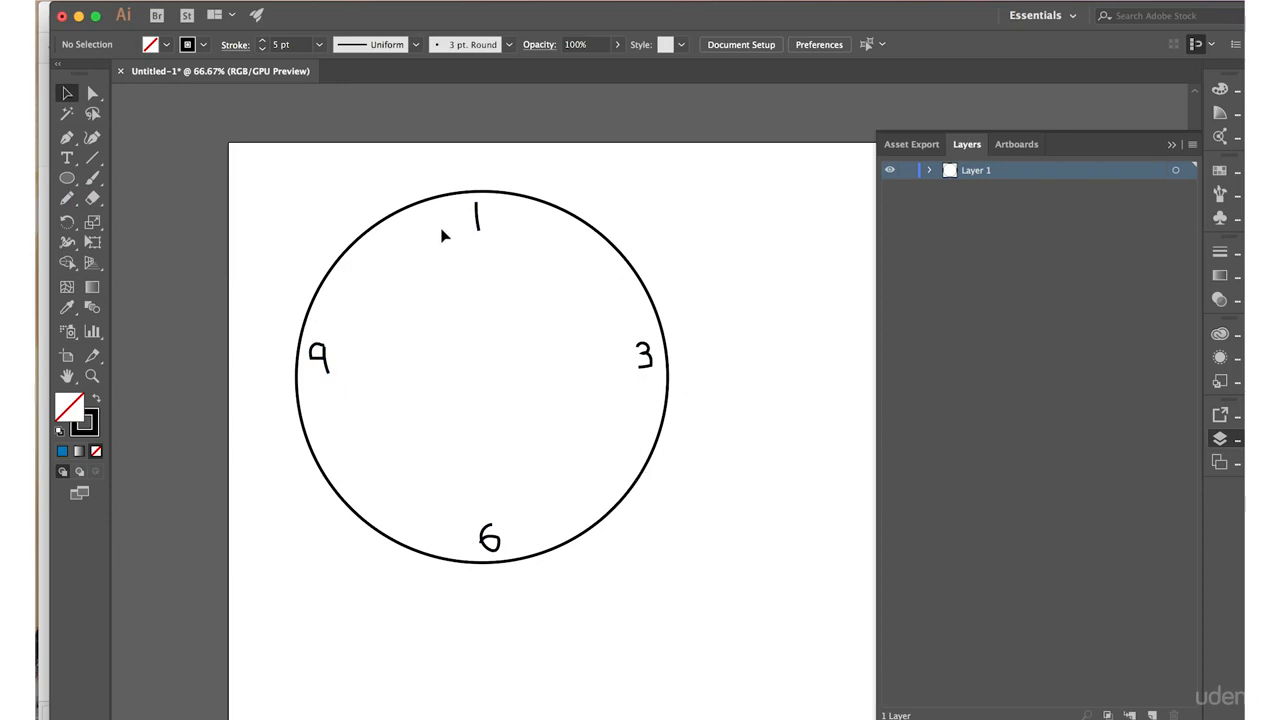
Nudge the 3 and 9 numerals down together until they sit nearly level with the circle's centre, and deselect them
left_click(648, 368)
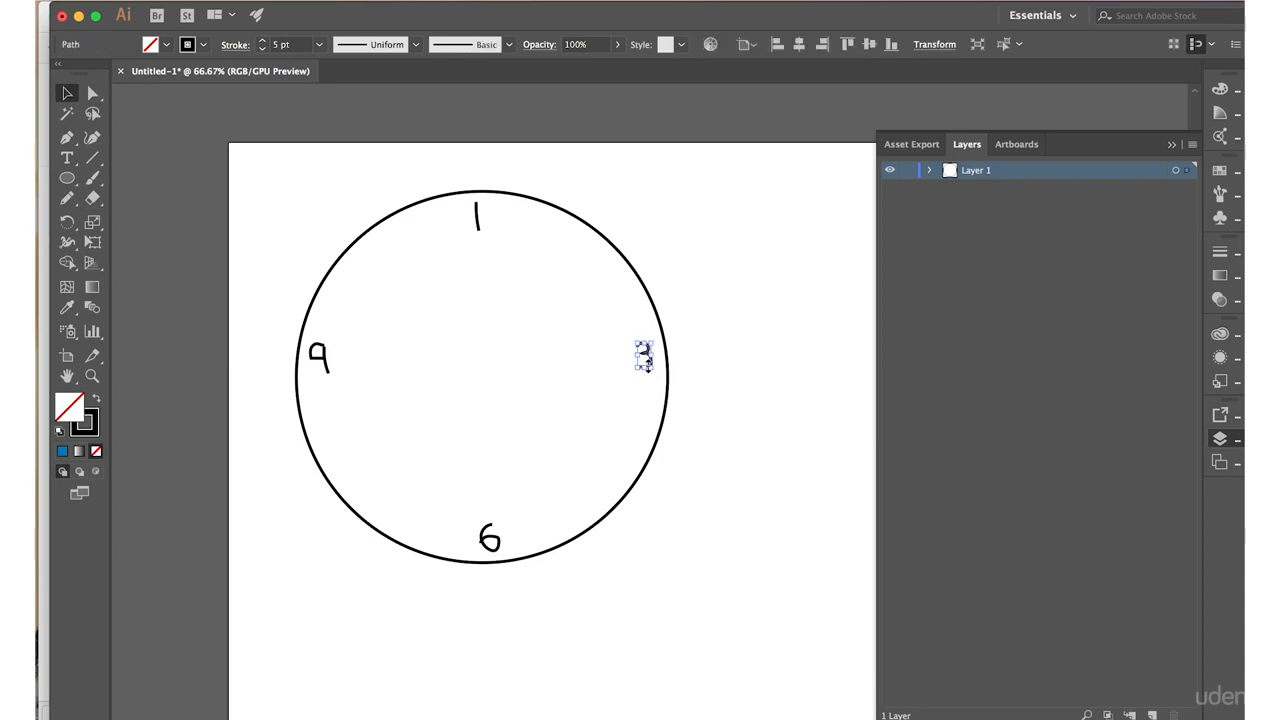
left_click(318, 362, "shift")
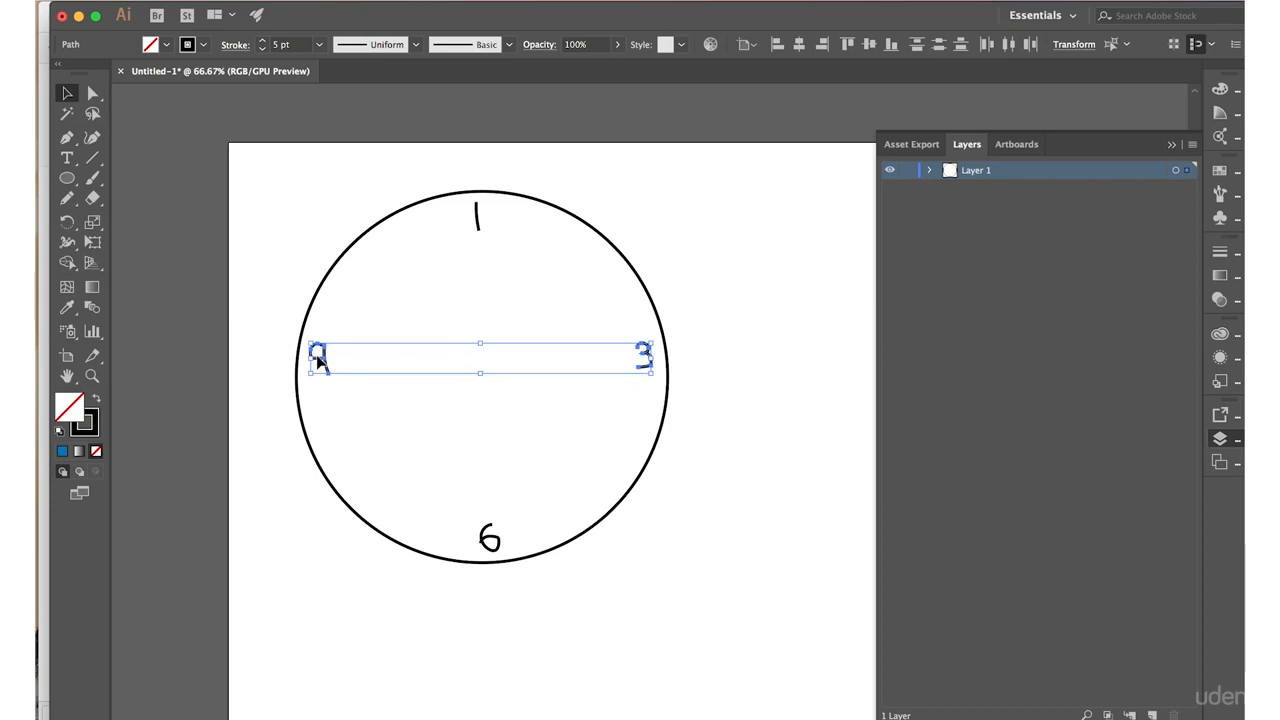
key("Down")
key("Down")
key("Down")
key("Down")
key("Down")
key("Down")
key("Down")
key("Down")
key("Down")
key("Down")
key("Down")
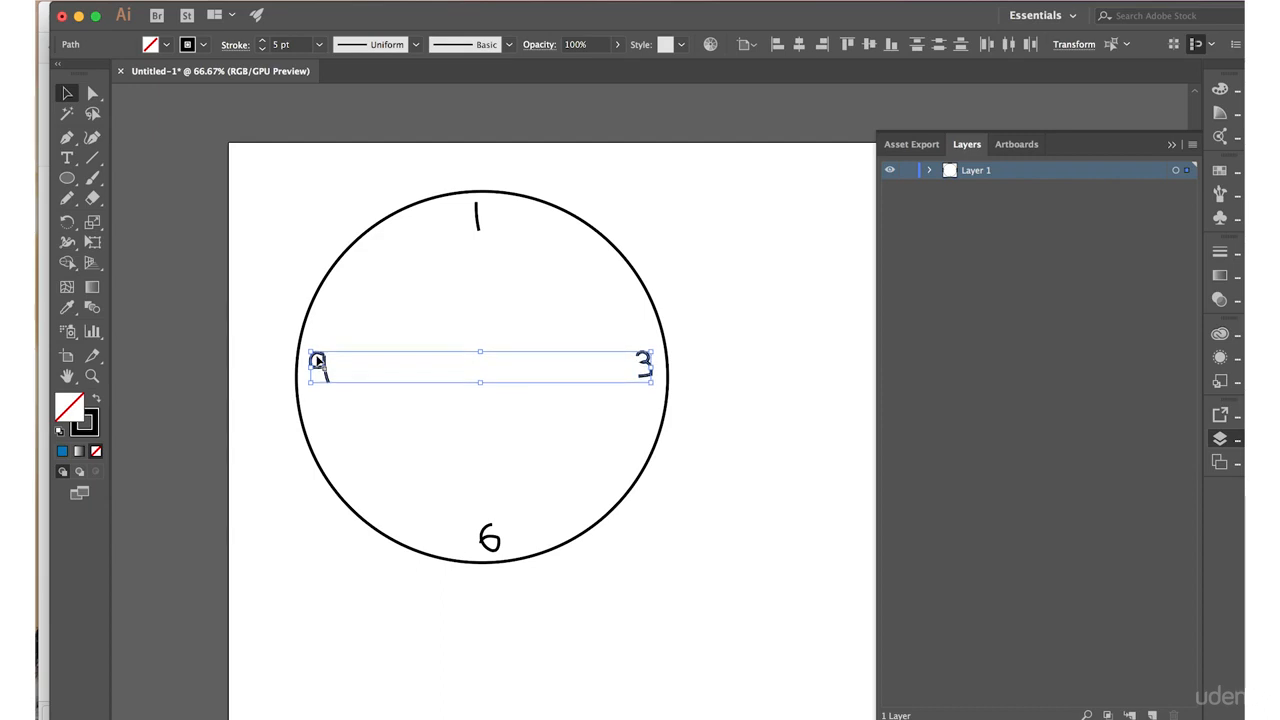
key("Down")
key("Down")
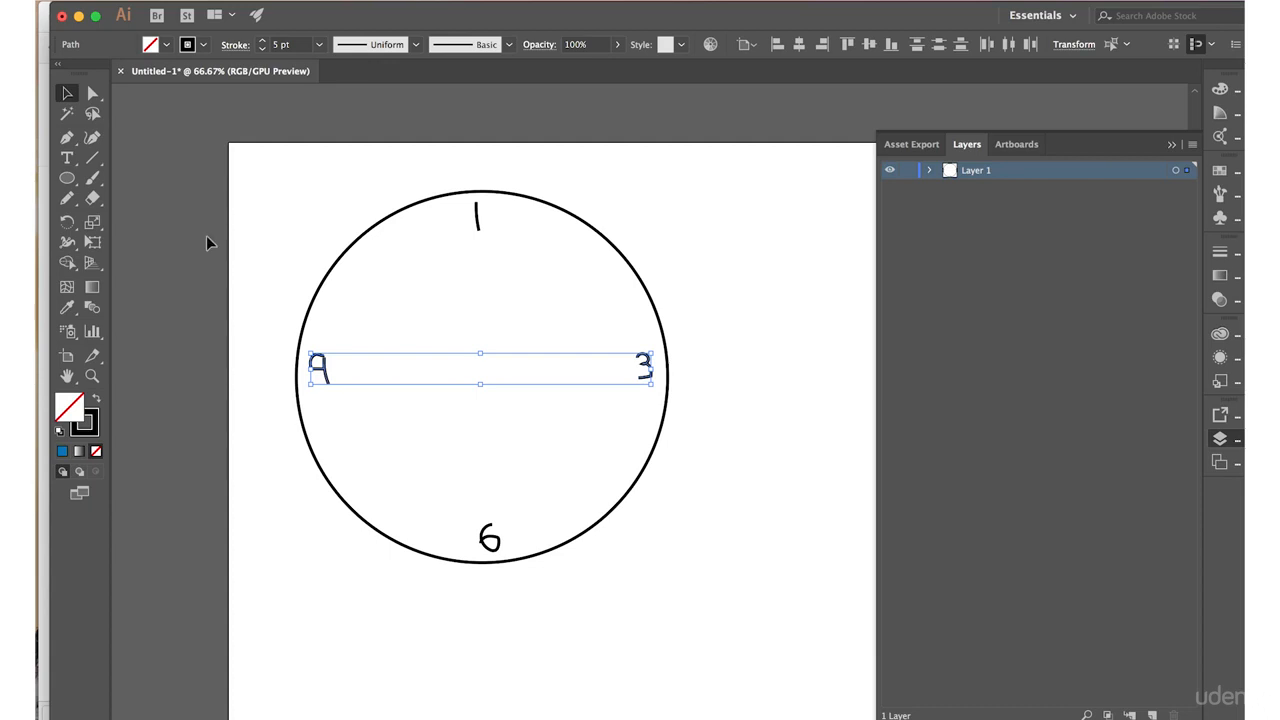
left_click(282, 275)
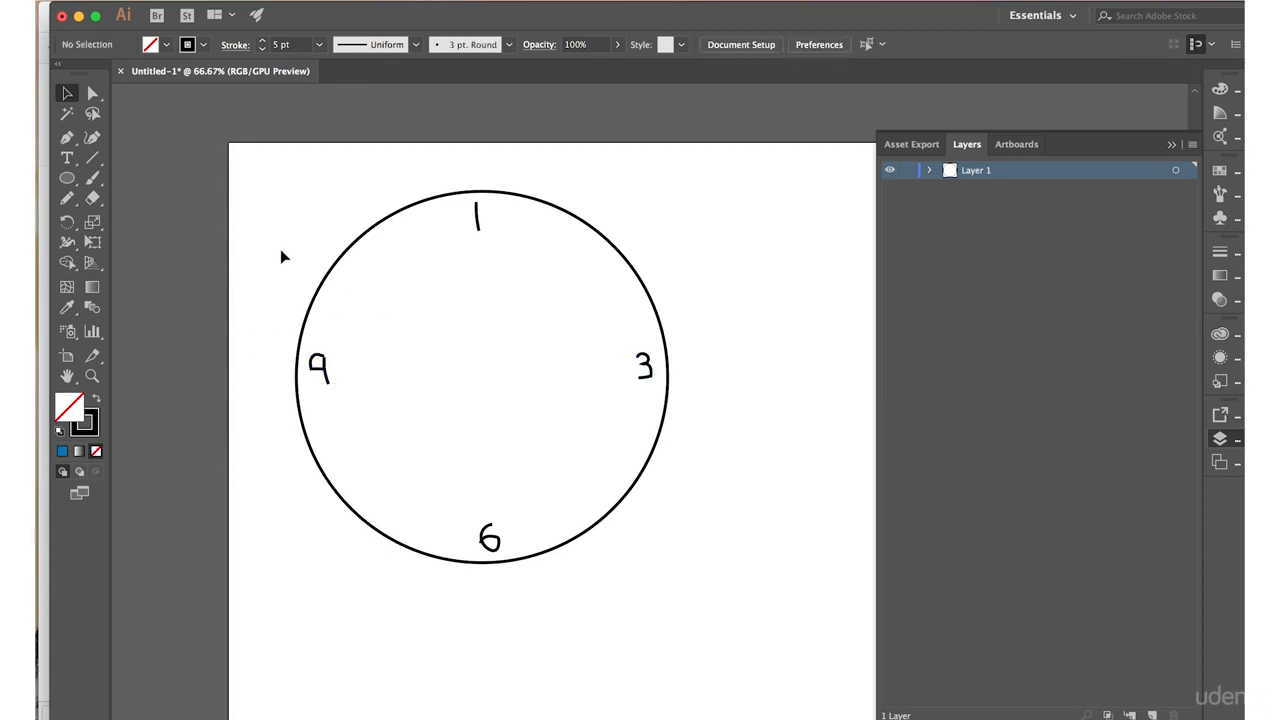
Place the hand-drawn 2 beside the 1 to form a 12, shift both slightly left to centre them, and deselect
left_click(319, 367)
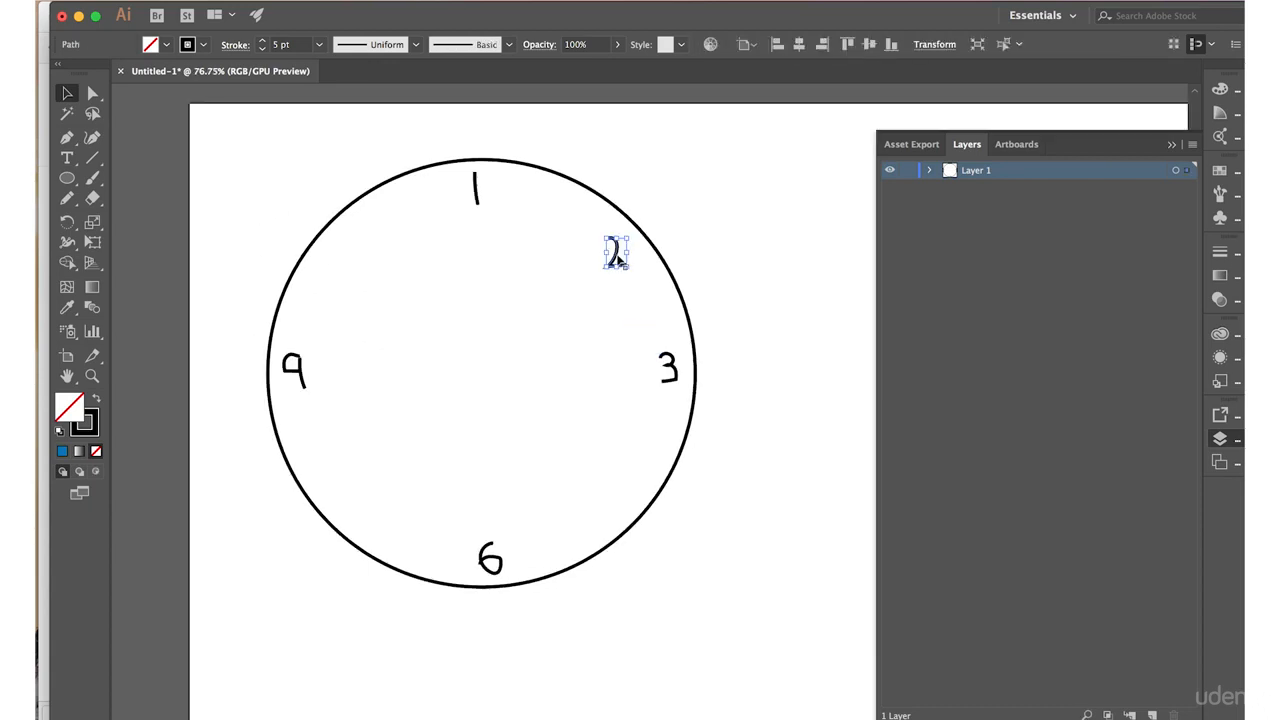
left_click_drag(617, 258, 500, 194)
left_click(476, 192, "shift")
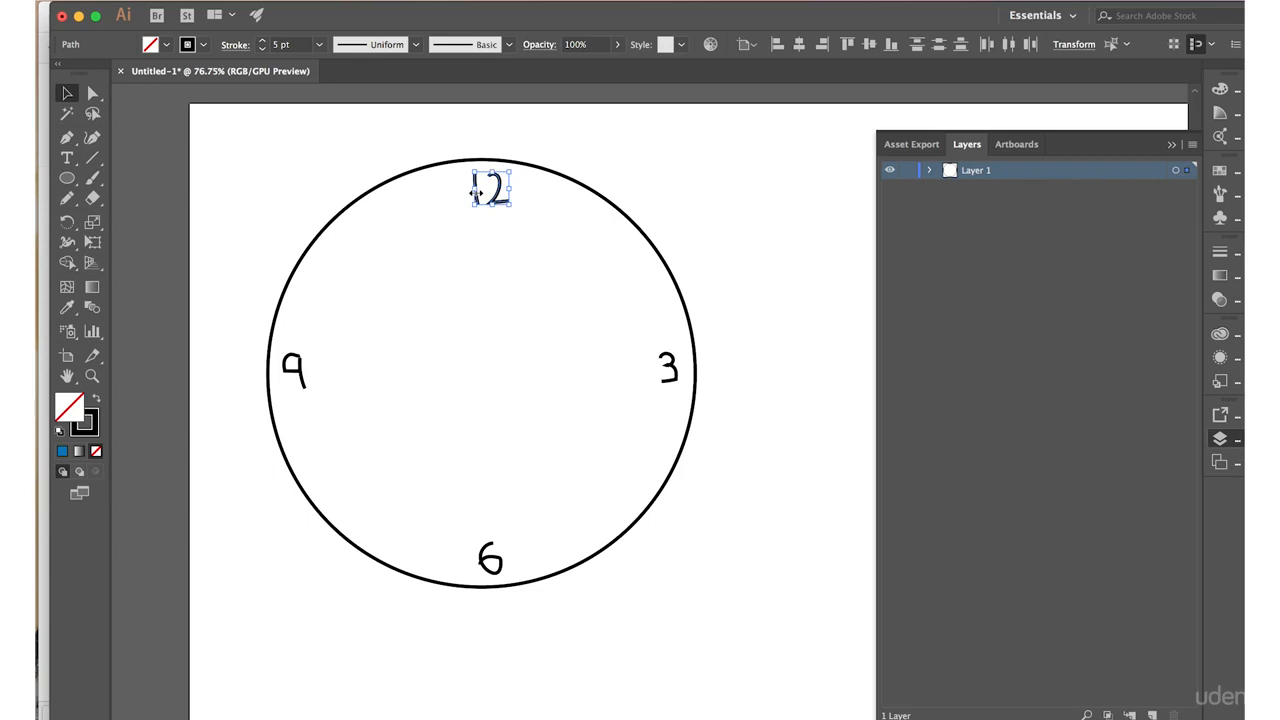
left_click_drag(476, 192, 470, 191)
left_click(478, 342)
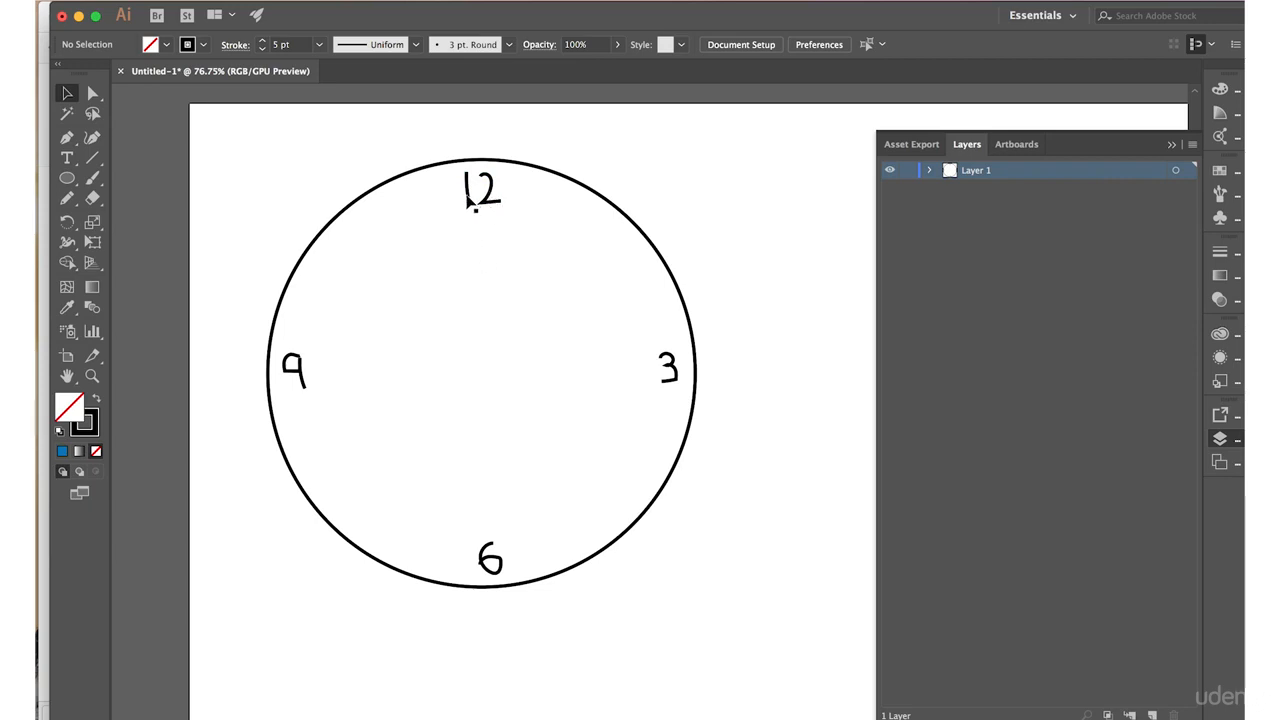
Expand Layer 1 and duplicate the path of the numeral 1 within it
left_click(929, 173)
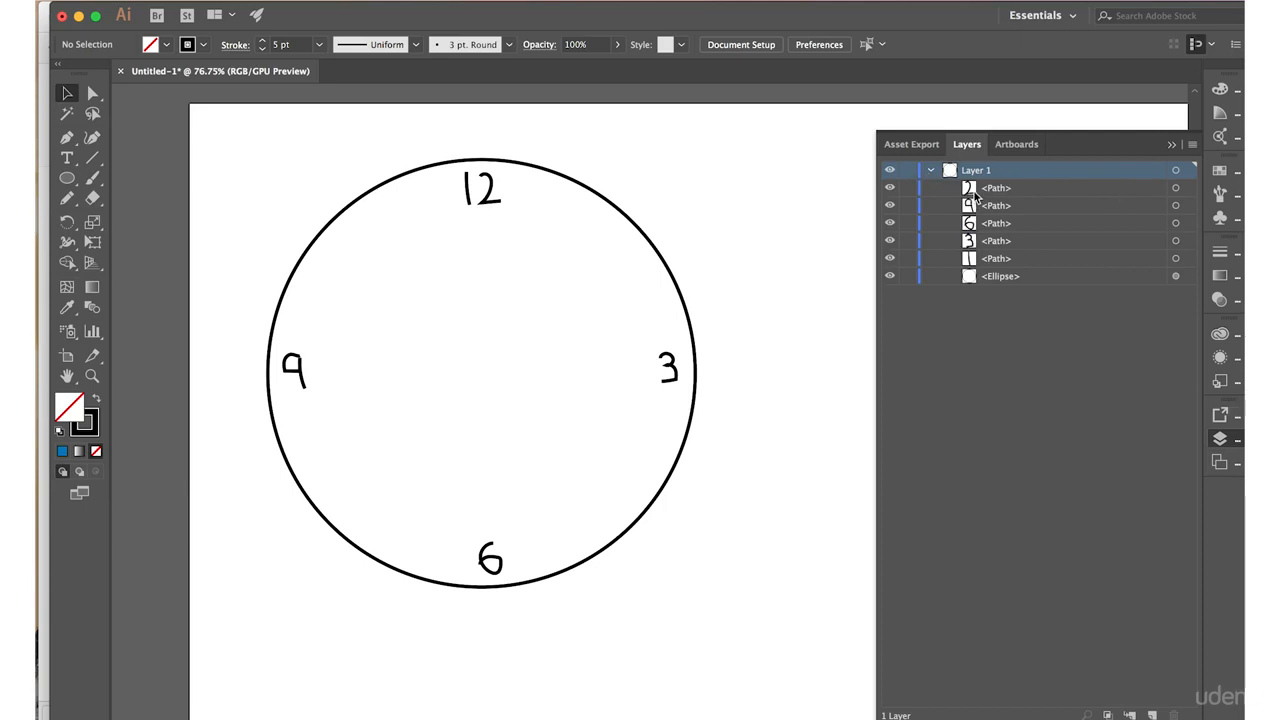
left_click(969, 260)
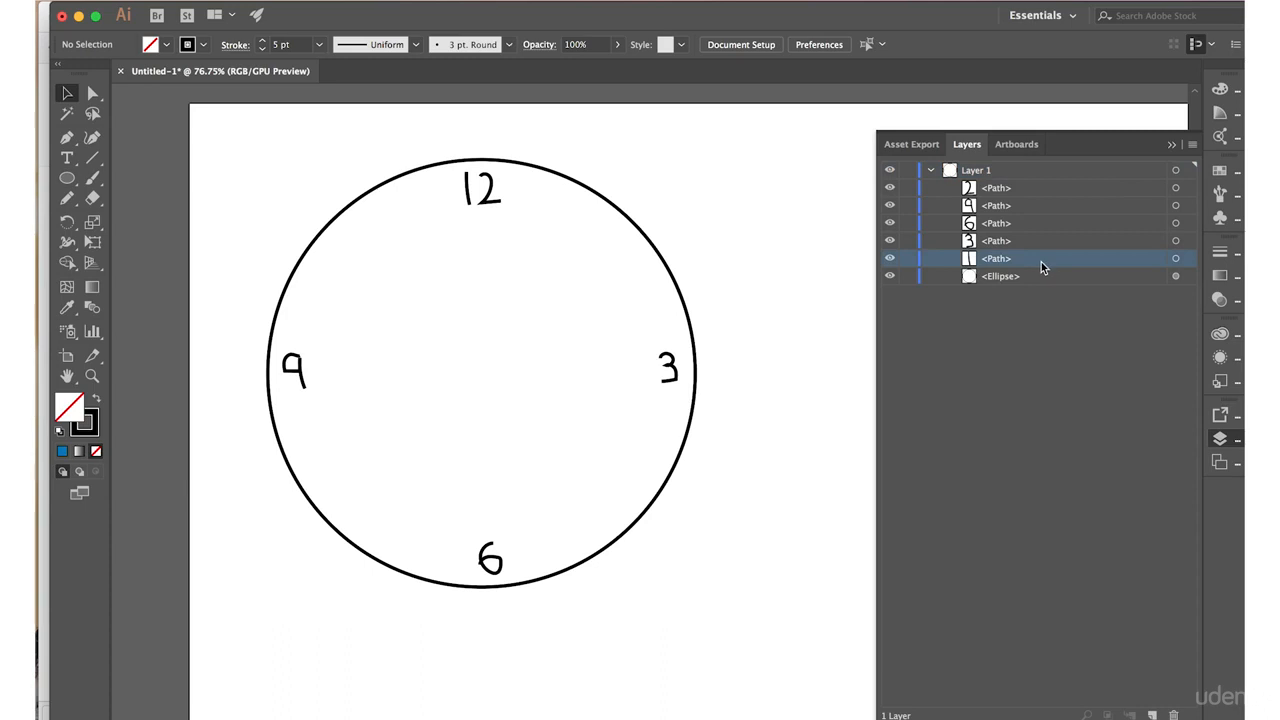
left_click(997, 259)
left_click_drag(997, 259, 978, 272)
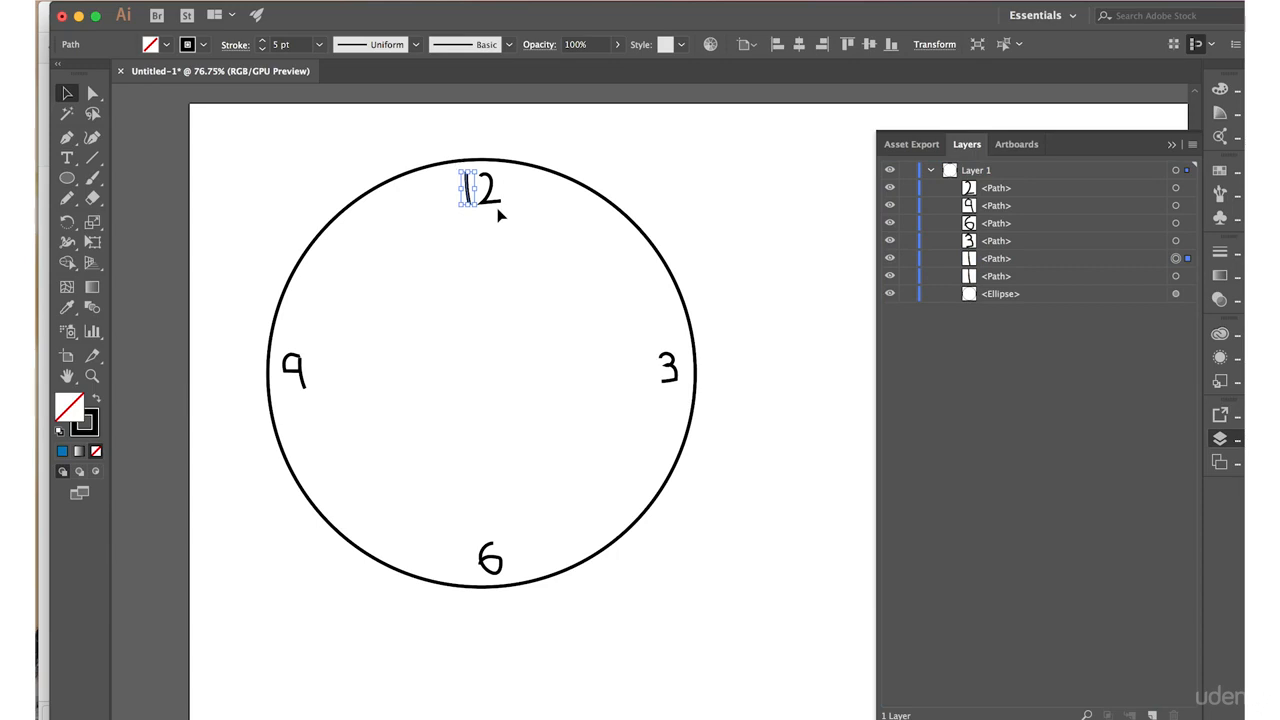
Nudge the copied 1 right and slightly down to the one-o'clock position inside the circle, and deselect it
key("Right")
key("Right")
key("Right")
key("Right")
key("Right")
key("Right")
key("Right")
key("Right")
key("Right")
key("Right")
key("Right")
key("Right")
key("Right")
key("Right")
key("Right")
key("Right")
key("Right")
key("Right")
key("Right")
key("Right")
key("Right")
key("Right")
key("Right")
key("Right")
key("Right")
key("Right")
key("Right")
key("Right")
key("Right")
key("Right")
key("Right")
key("Right")
key("Right")
key("Right")
key("Right")
key("Right")
key("Right")
key("Right")
key("Right")
key("Right")
left_click(498, 213)
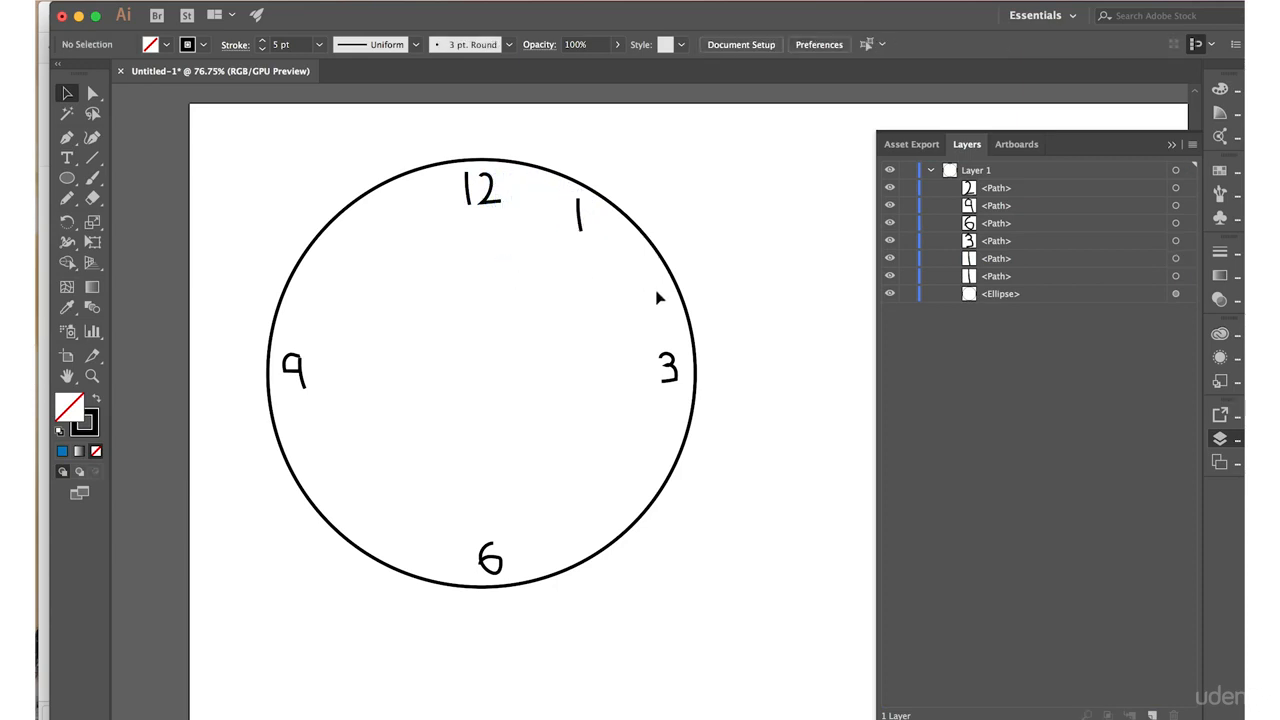
Duplicate the path of the numeral 2 within Layer 1, placing the copy directly below the original
left_click(969, 193)
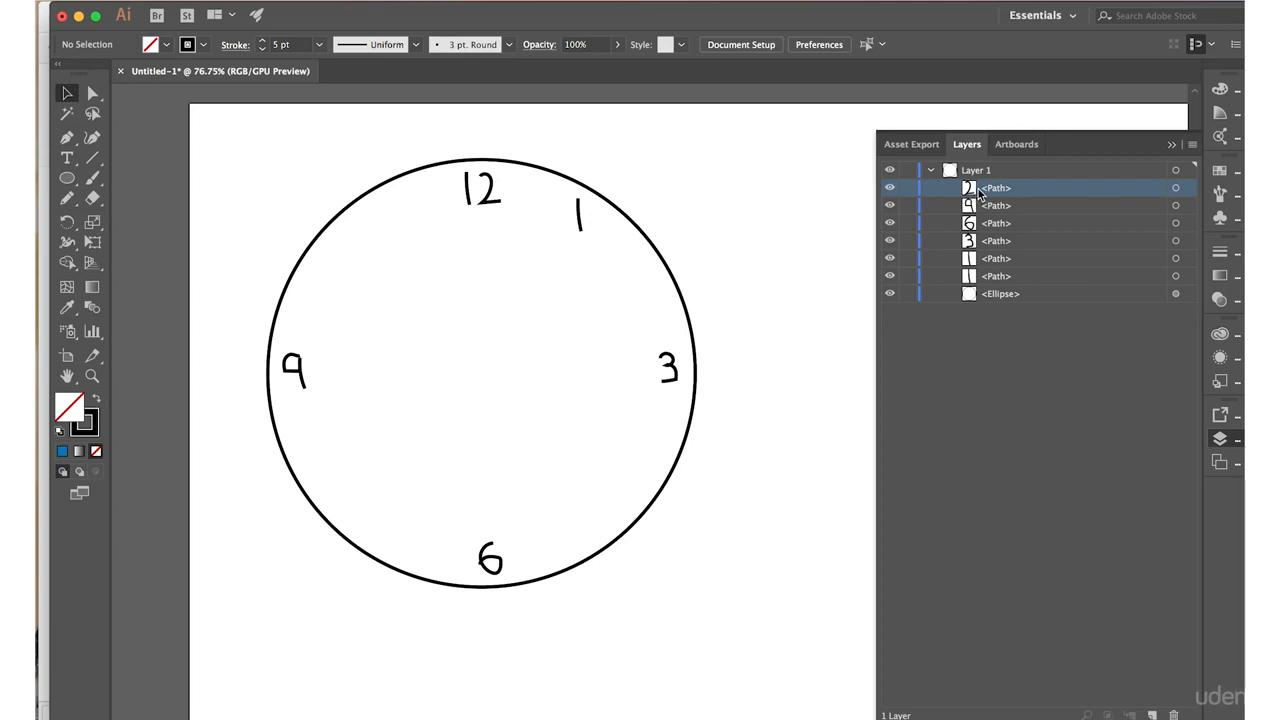
left_click(970, 194, "alt")
left_click_drag(970, 194, 970, 199)
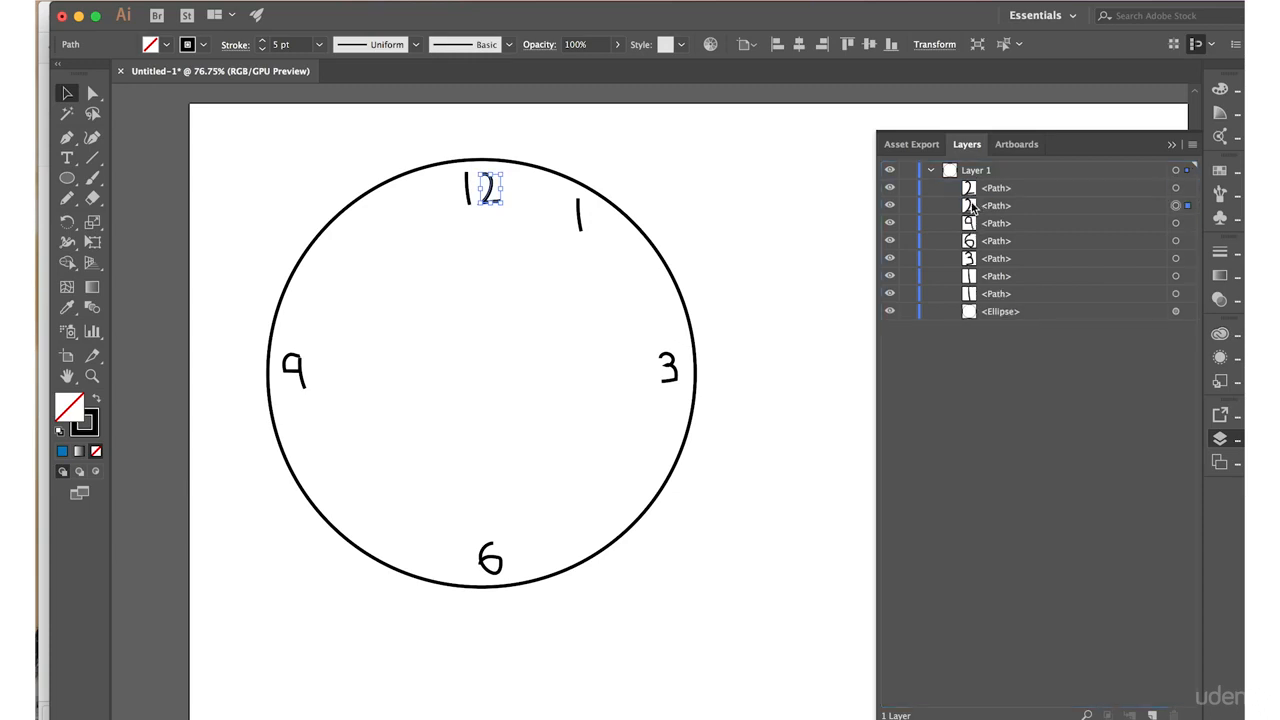
left_click(972, 205)
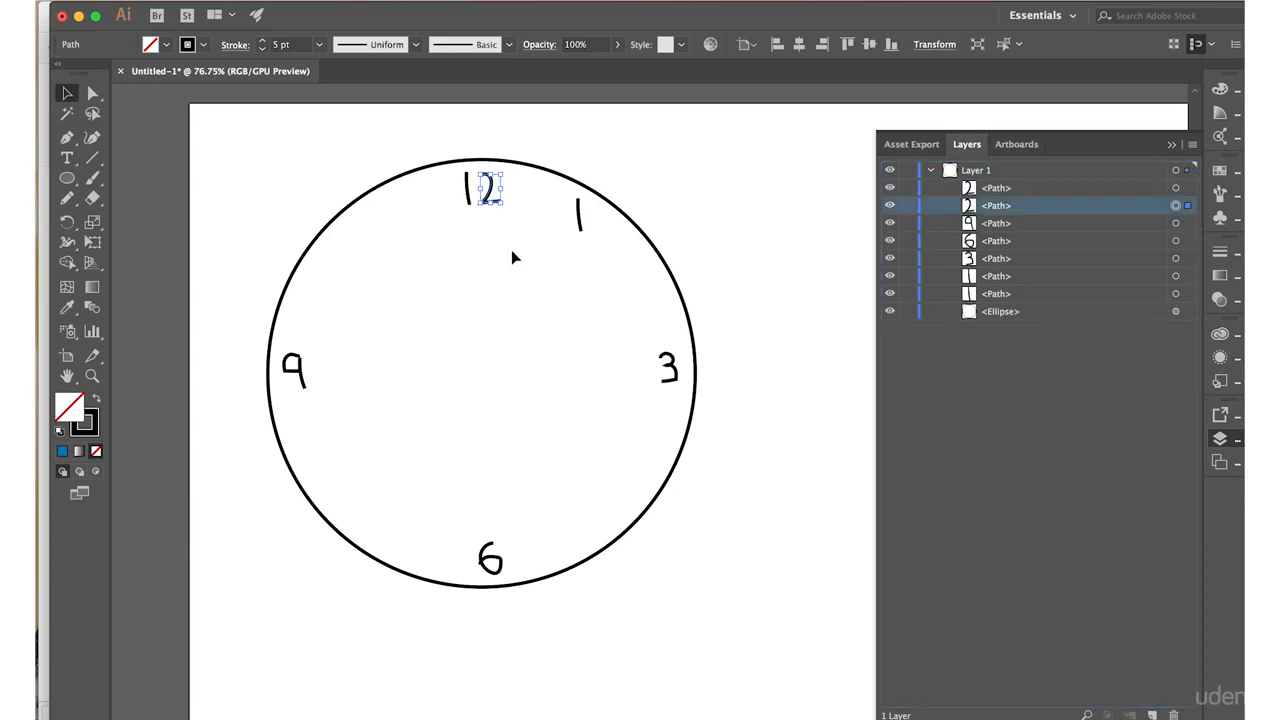
Nudge the copied 2 right and down to the two-o'clock position near the circle's edge, and deselect it
key("shift+Down")
key("shift+Down")
key("shift+Right")
key("shift+Right")
key("shift+Right")
key("shift+Right")
key("shift+Right")
key("shift+Right")
key("shift+Right")
key("shift+Right")
key("shift+Right")
key("shift+Right")
key("shift+Right")
key("shift+Right")
key("shift+Right")
key("shift+Right")
key("shift+Right")
key("shift+Right")
key("shift+Down")
key("shift+Down")
key("shift+Right")
key("shift+Right")
key("shift+Down")
key("shift+Down")
key("shift+Right")
key("shift+Down")
key("shift+Down")
key("shift+Right")
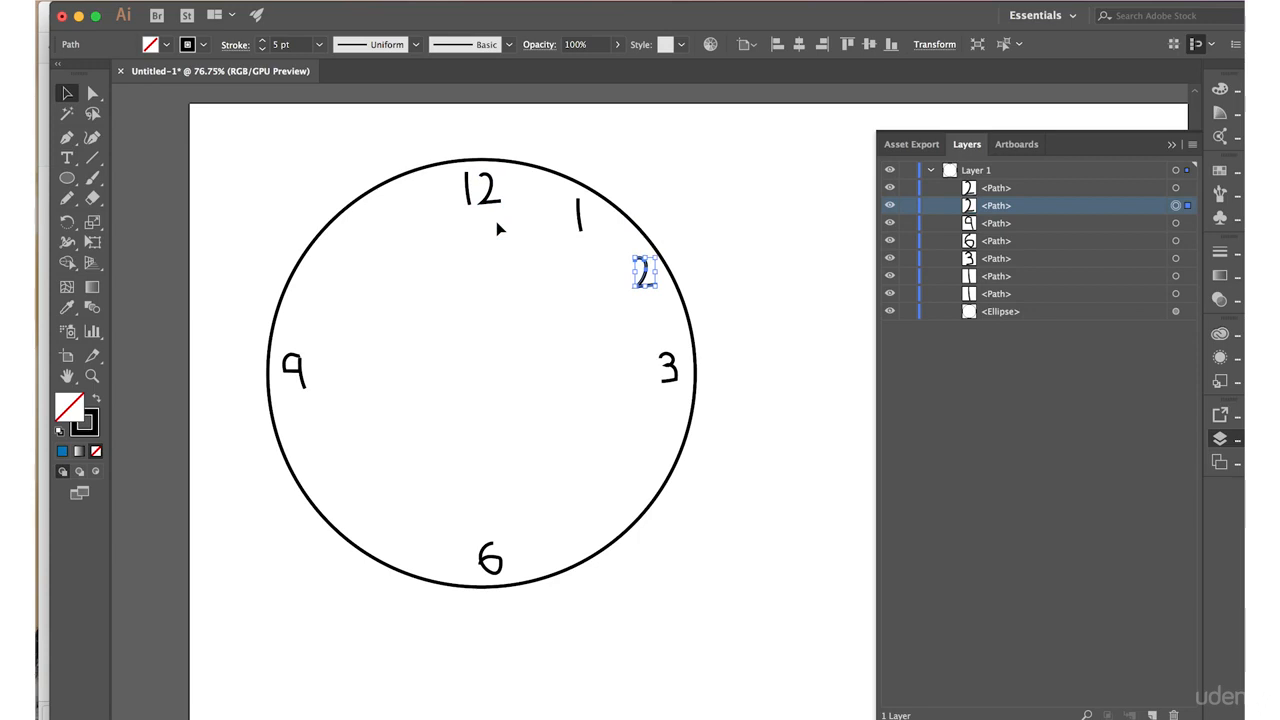
left_click(545, 353)
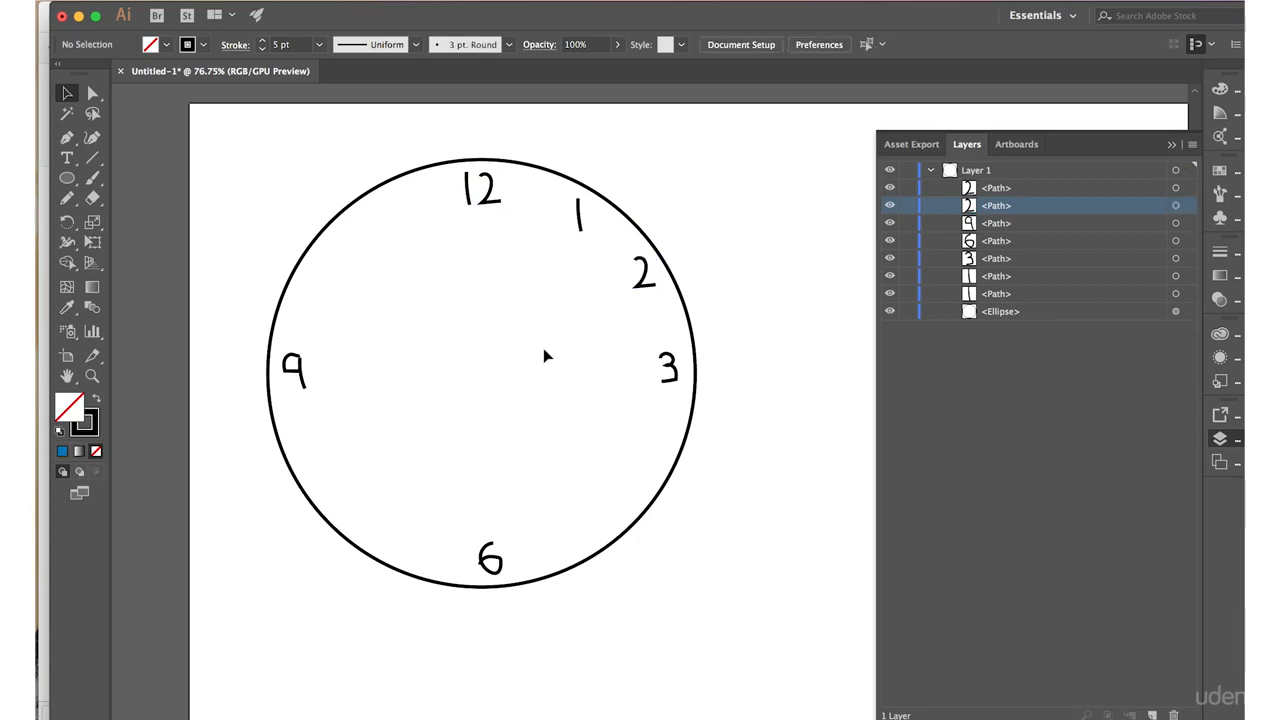
left_click(644, 287)
key("shift+Down")
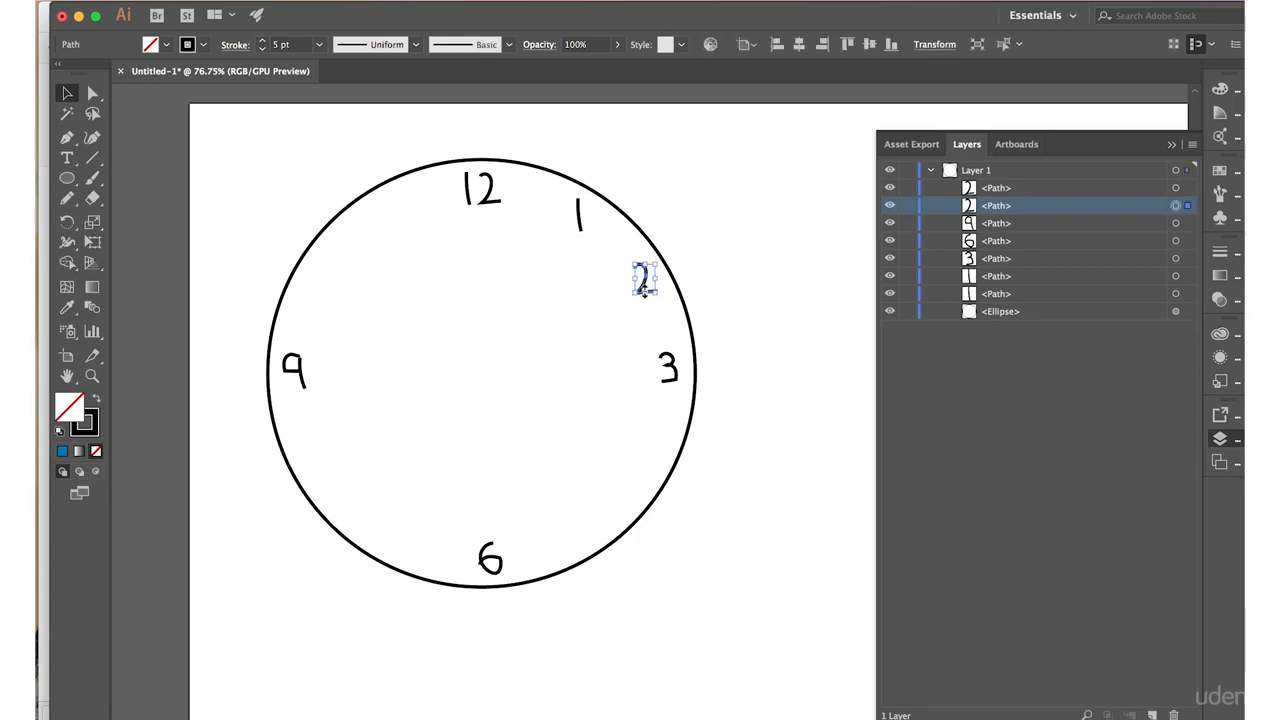
left_click(580, 306)
Draw the numerals 4 and 5 freehand with the Pencil tool at their clock positions, adjust the 4's placement, and deselect
left_click(67, 198)
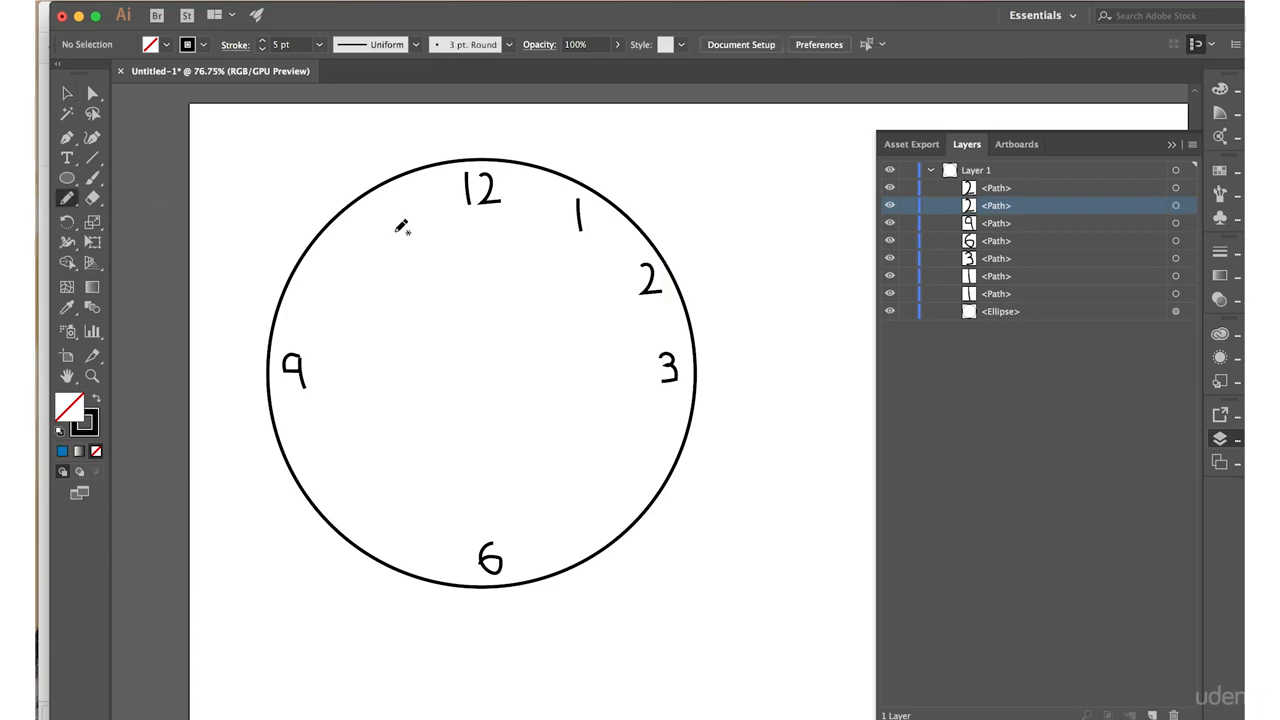
mouse_move(642, 434)
left_mouse_down()
mouse_move(666, 465)
mouse_move(660, 438)
mouse_move(662, 468)
left_mouse_up()
key("super+z")
left_click_drag(605, 501, 581, 533)
key("v")
left_click(651, 446)
left_click_drag(653, 452, 659, 461)
key("super+shift+a")
Draw the numerals 7 and 8 freehand with the Pencil tool at their clock positions inside the circle
left_click(67, 198)
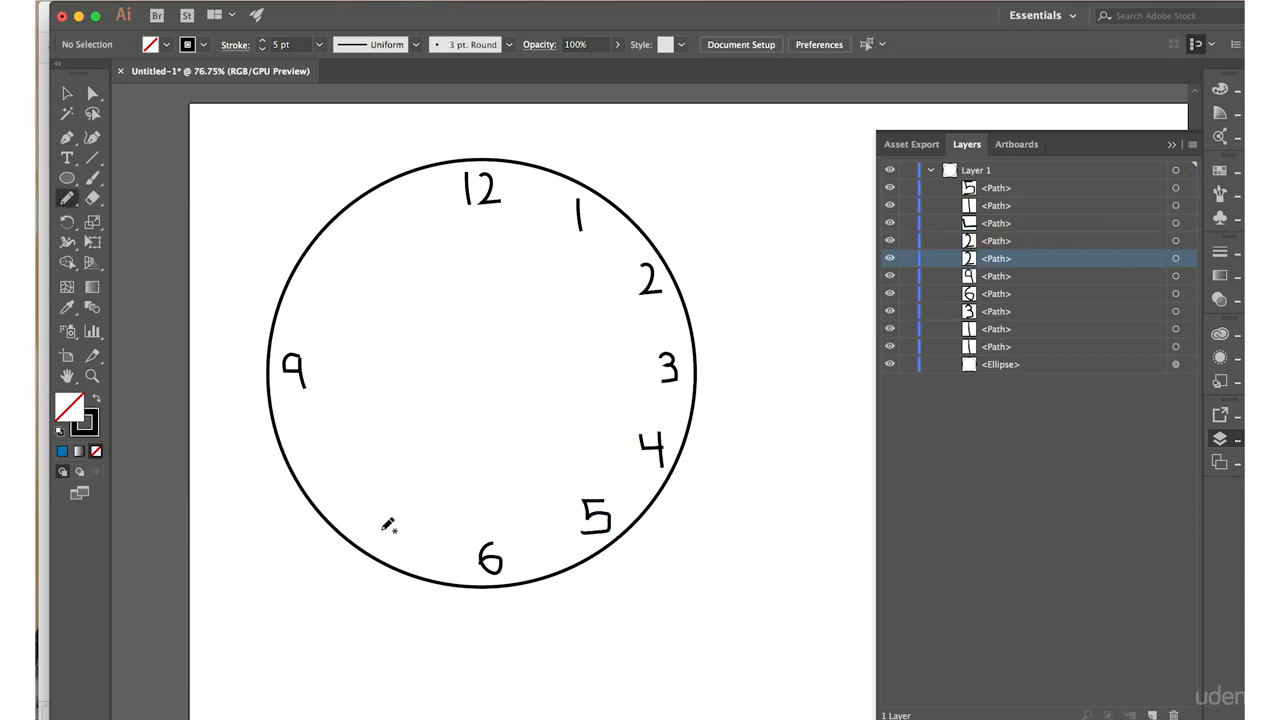
mouse_move(382, 528)
left_mouse_down()
mouse_move(407, 526)
mouse_move(409, 559)
left_mouse_up()
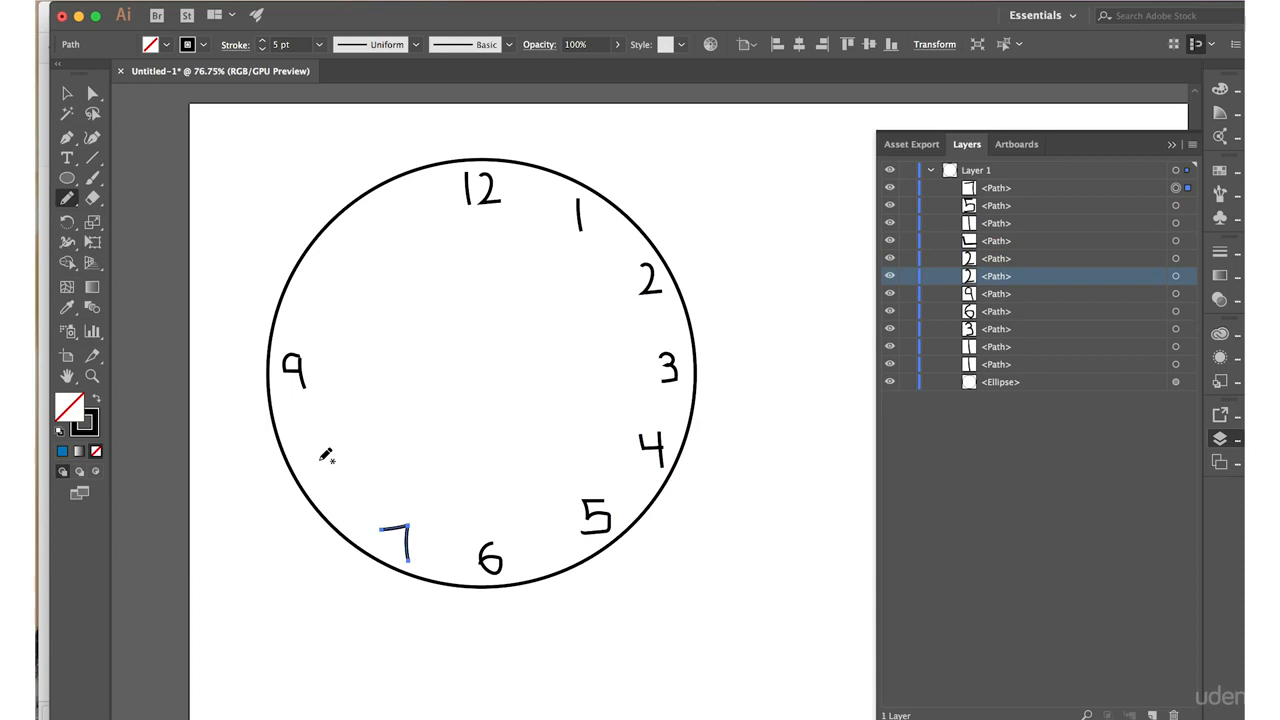
left_click_drag(322, 460, 322, 446)
key("ctrl+z")
Reposition the 7, 8 and 2 around the clock face and draw the 10 and 11 freehand at their clock positions
left_click(393, 530)
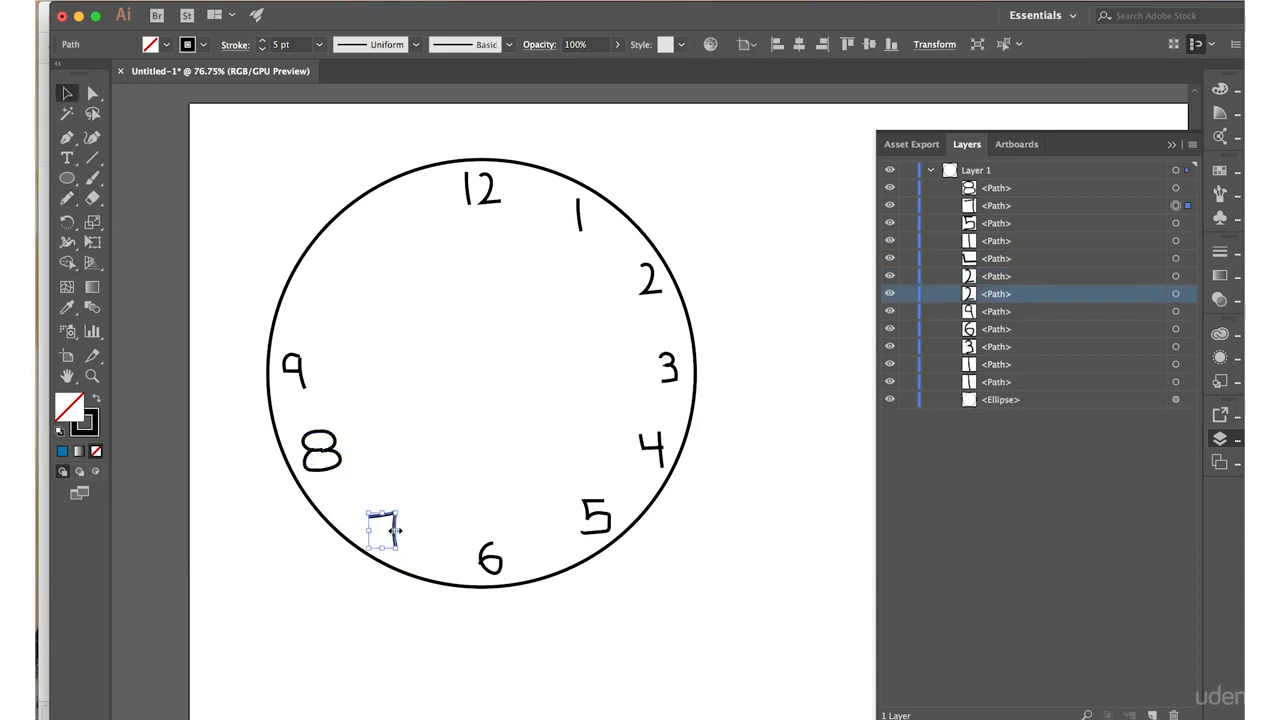
left_click_drag(395, 530, 396, 523)
left_click(474, 572)
mouse_move(580, 225)
left_mouse_down()
mouse_move(387, 230)
mouse_move(311, 295)
mouse_move(338, 268)
left_mouse_up()
left_click(342, 317)
key("n")
key("v")
left_click(394, 531)
key("shift+Left")
key("shift+Left")
key("shift+Left")
key("shift+Up")
left_click(322, 451)
left_click(651, 280)
left_click(317, 470)
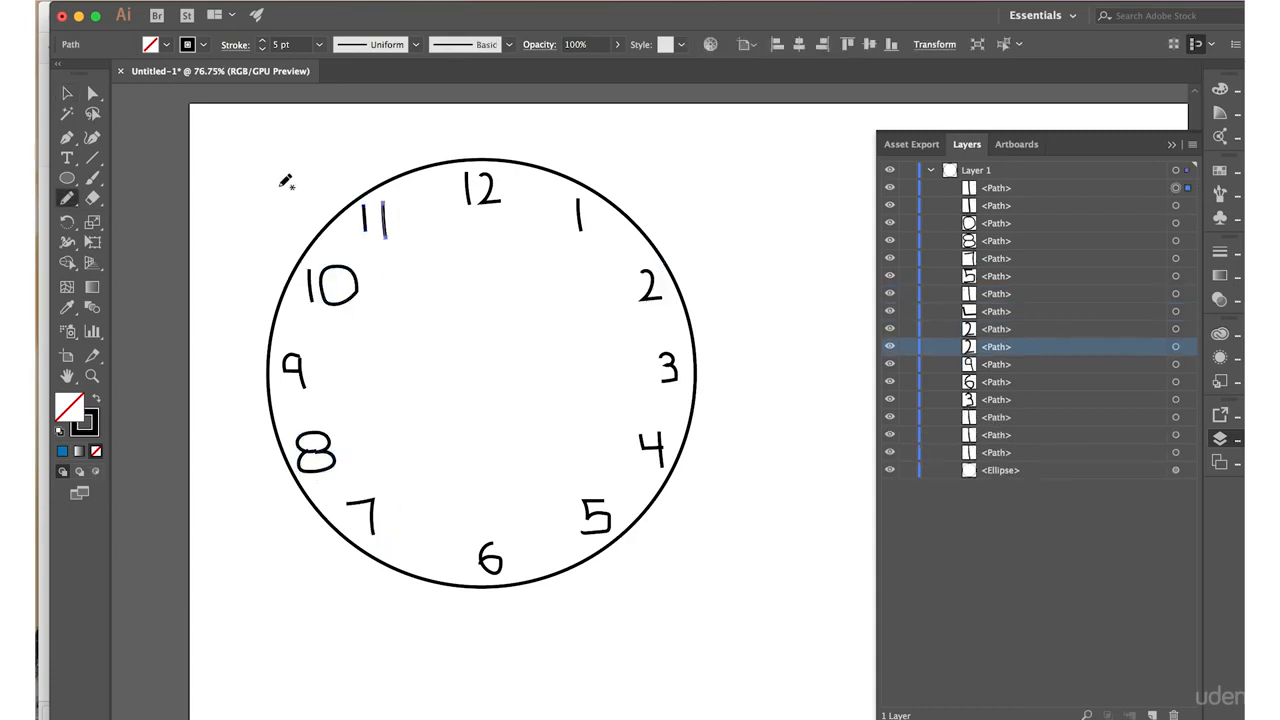
left_click(523, 243)
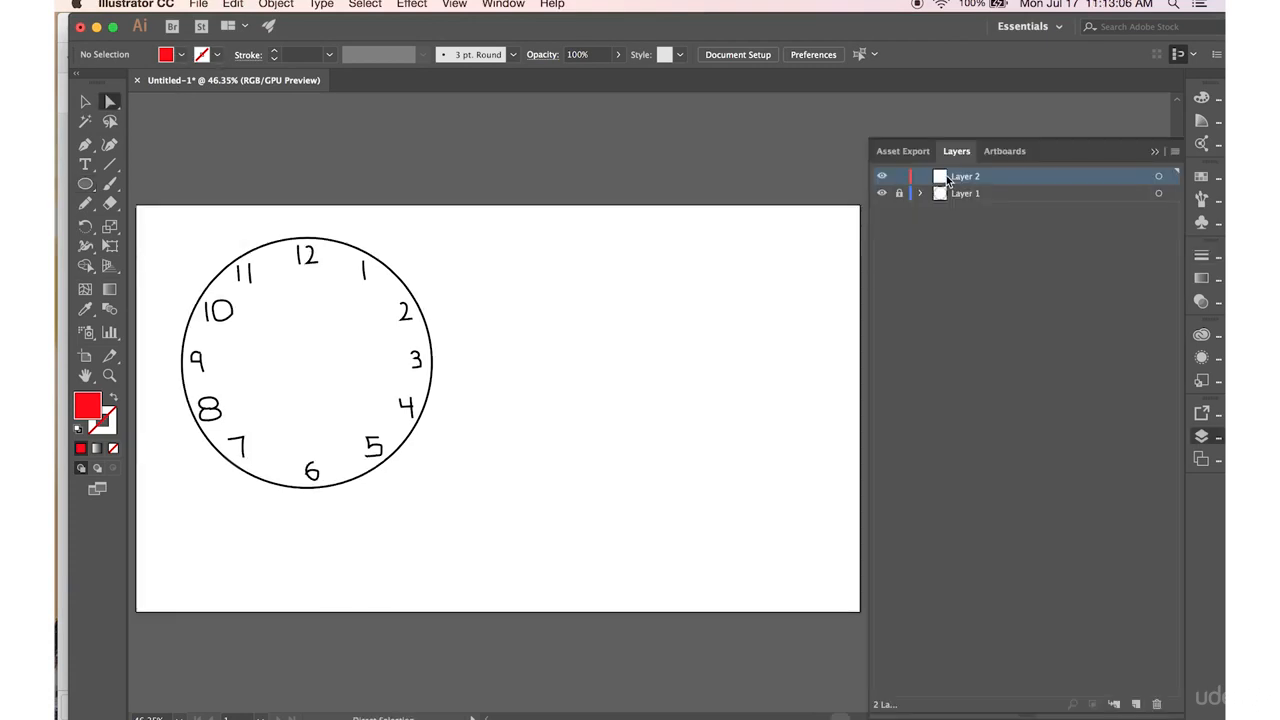
Lock Layer 1 and replace the empty Layer 2 with a new layer above it
left_click(1157, 704)
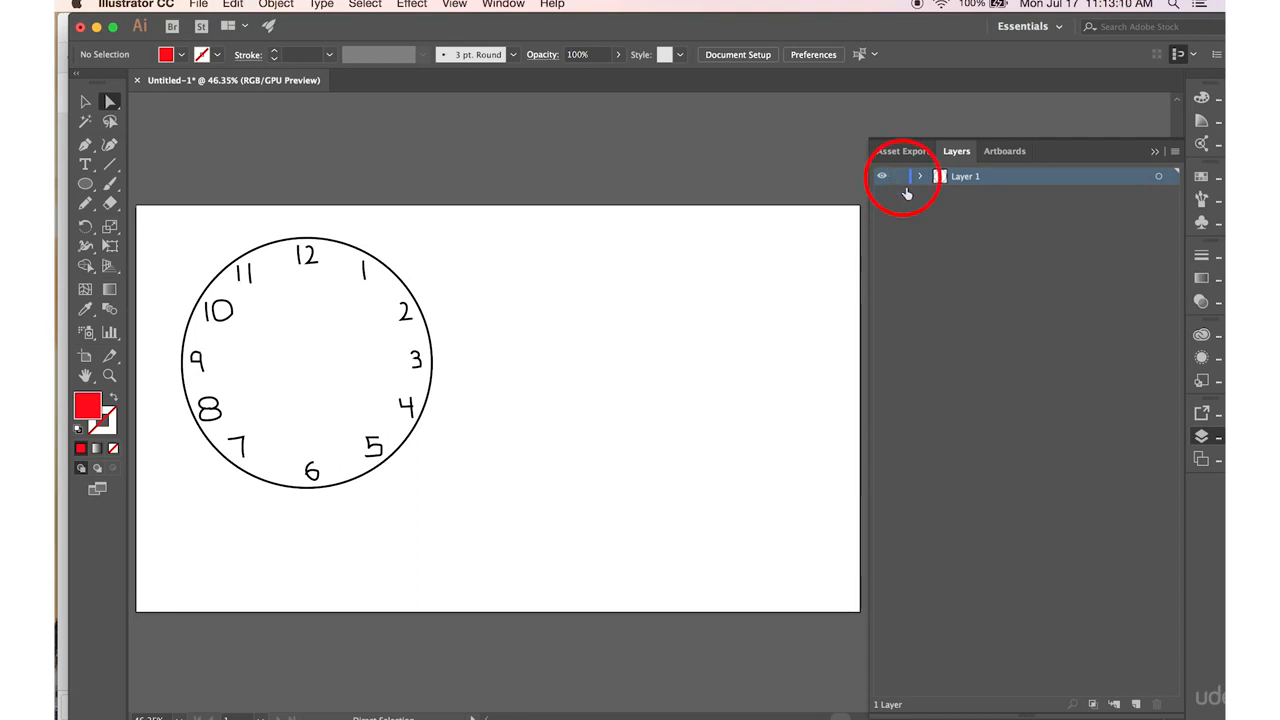
left_click(899, 177)
left_click(1136, 706)
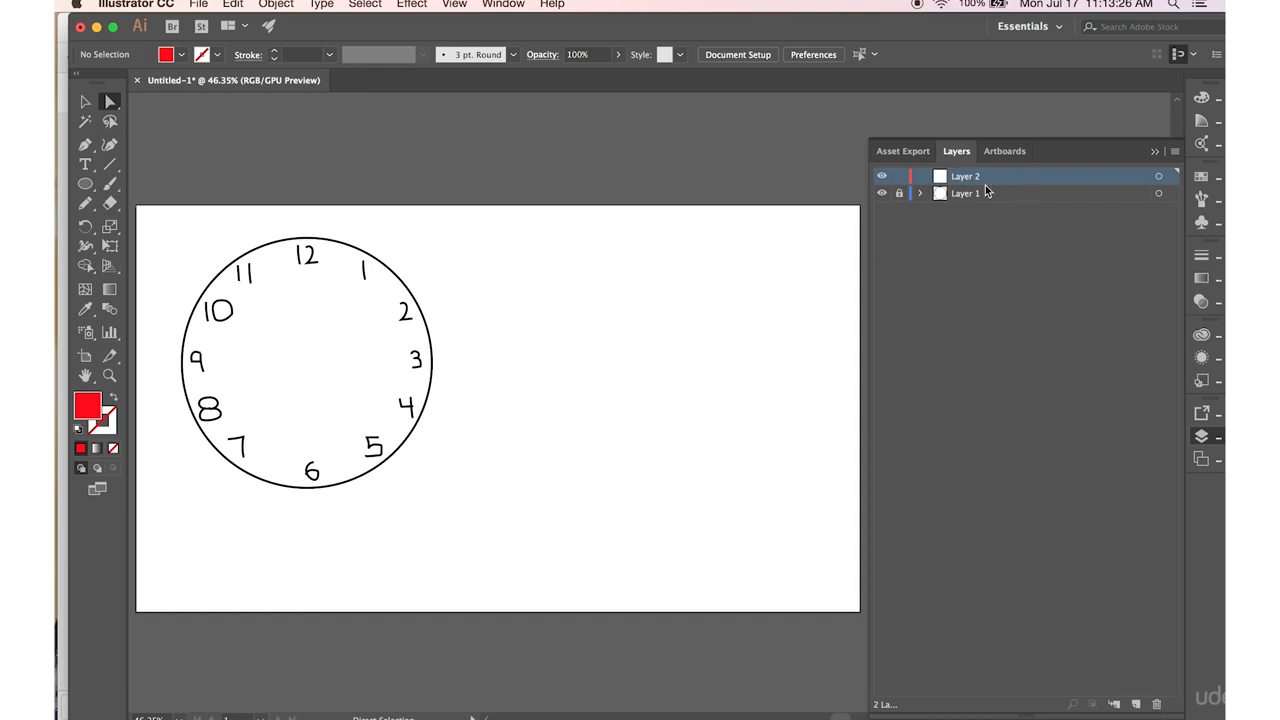
Draw a red-filled circle without a stroke on Layer 2 beside the clock, slightly larger than the clock face
left_click(85, 184)
left_click_drag(489, 255, 650, 478)
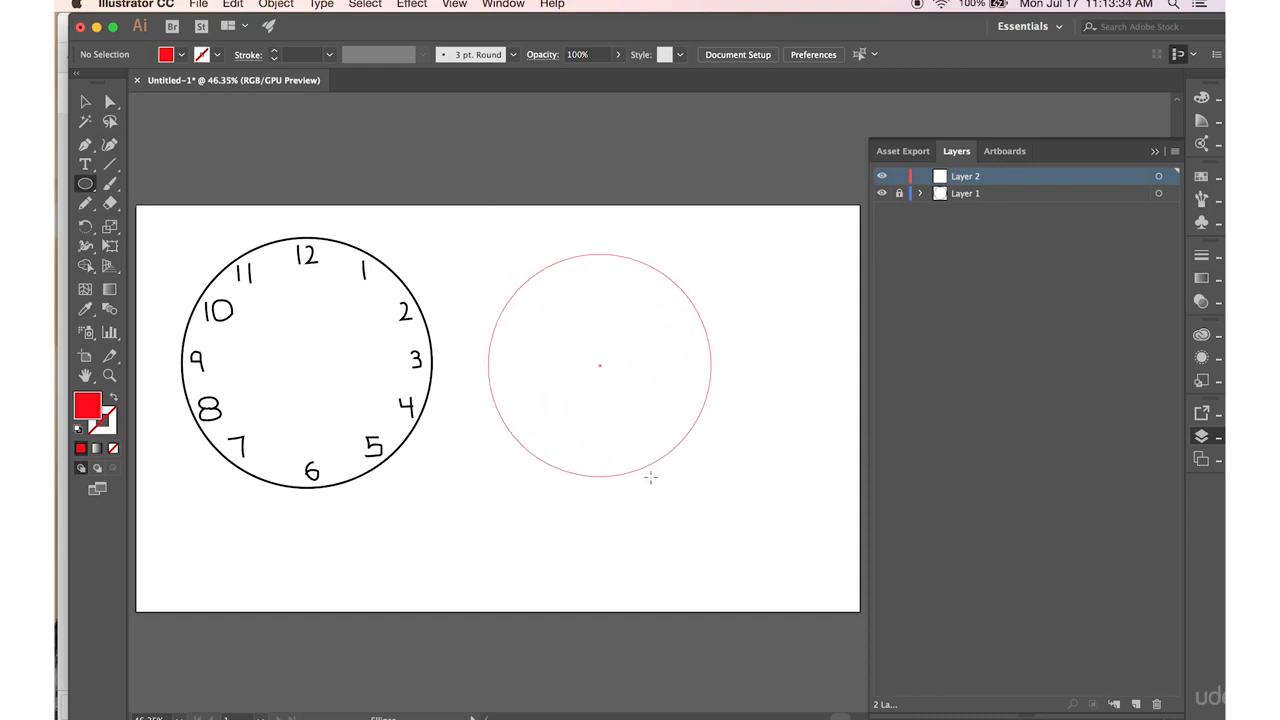
left_click_drag(650, 478, 688, 516)
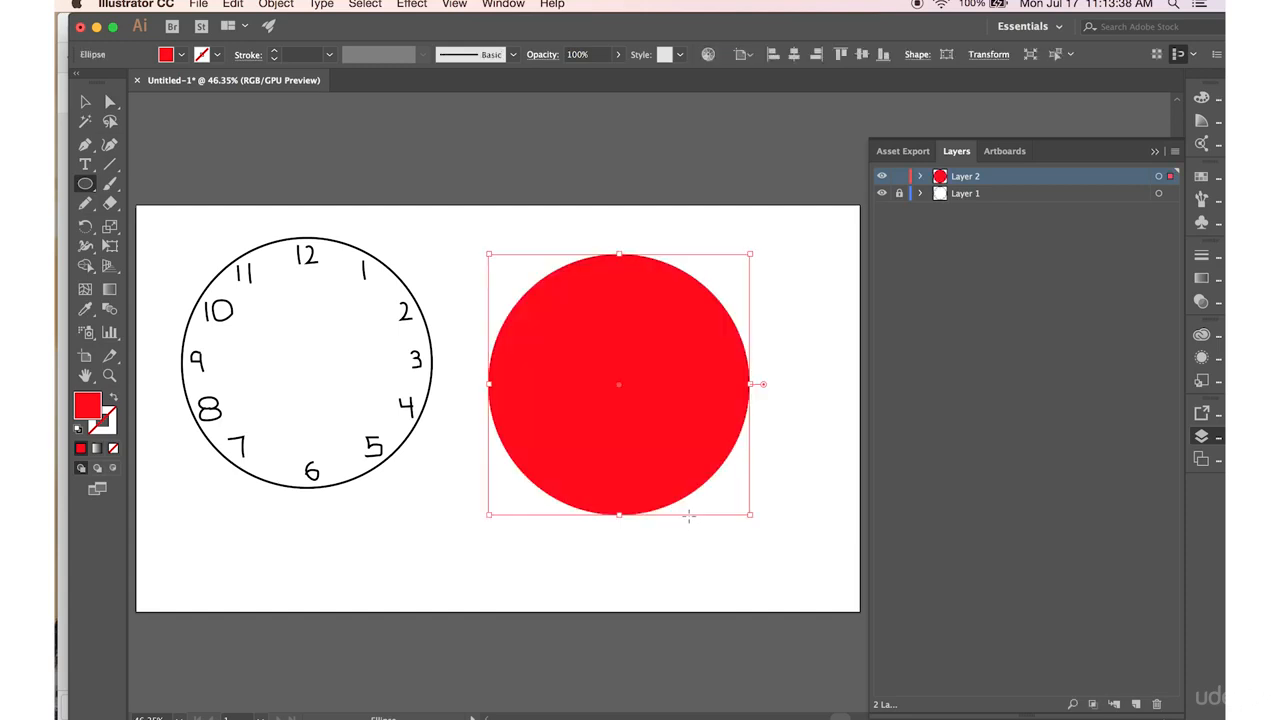
Move the red circle over the clock face, scale it down to fit just inside the black outline, and deselect it
left_click(86, 102)
left_click_drag(537, 351, 223, 330)
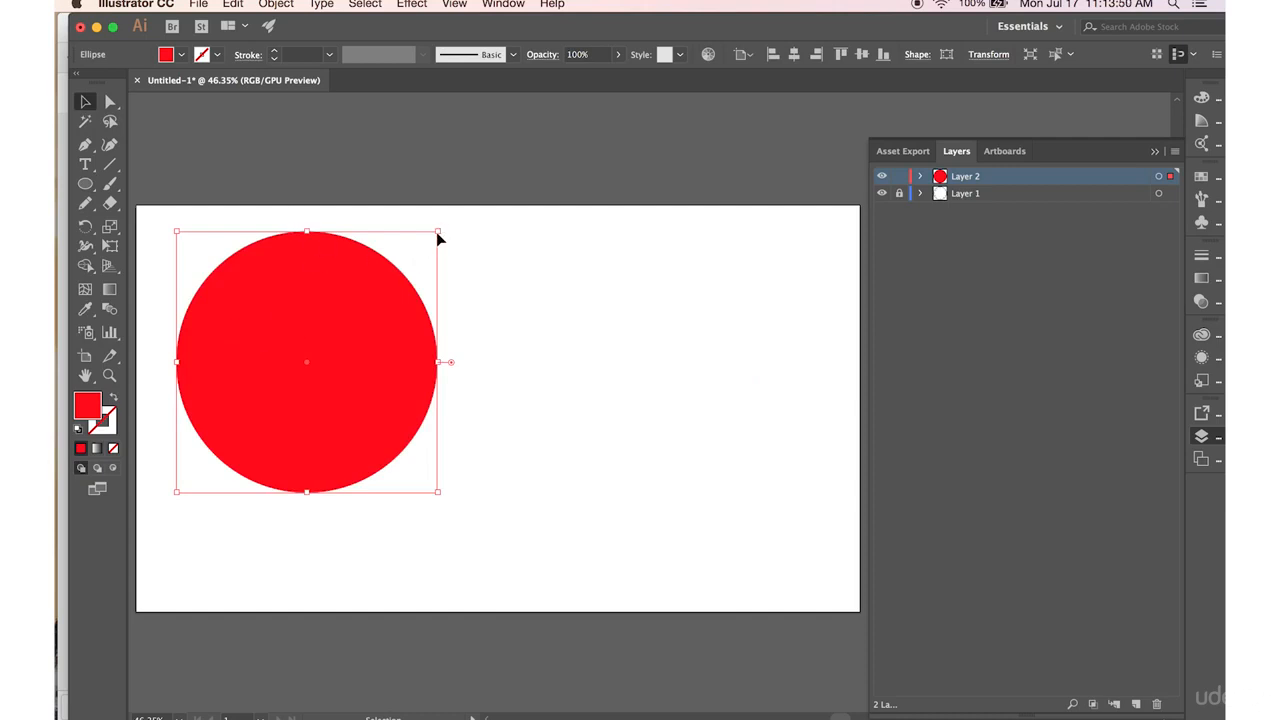
left_click_drag(438, 232, 421, 247)
left_click_drag(257, 331, 284, 366)
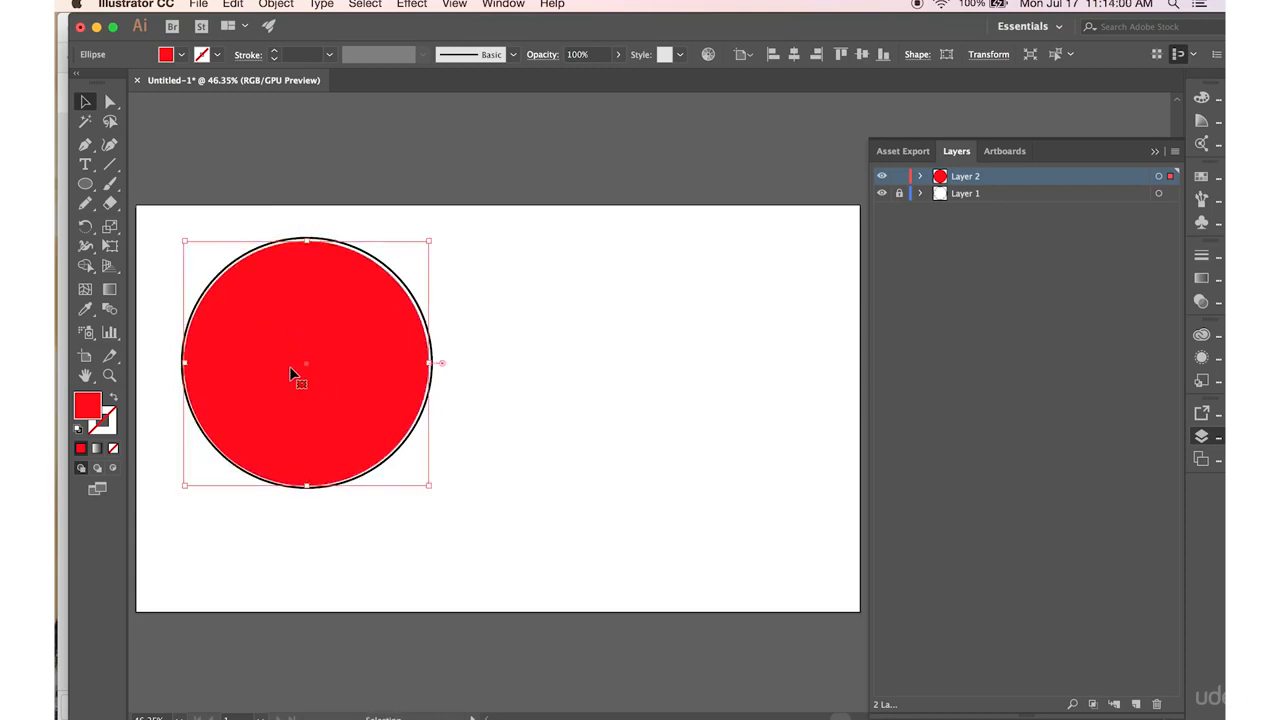
left_click(552, 474)
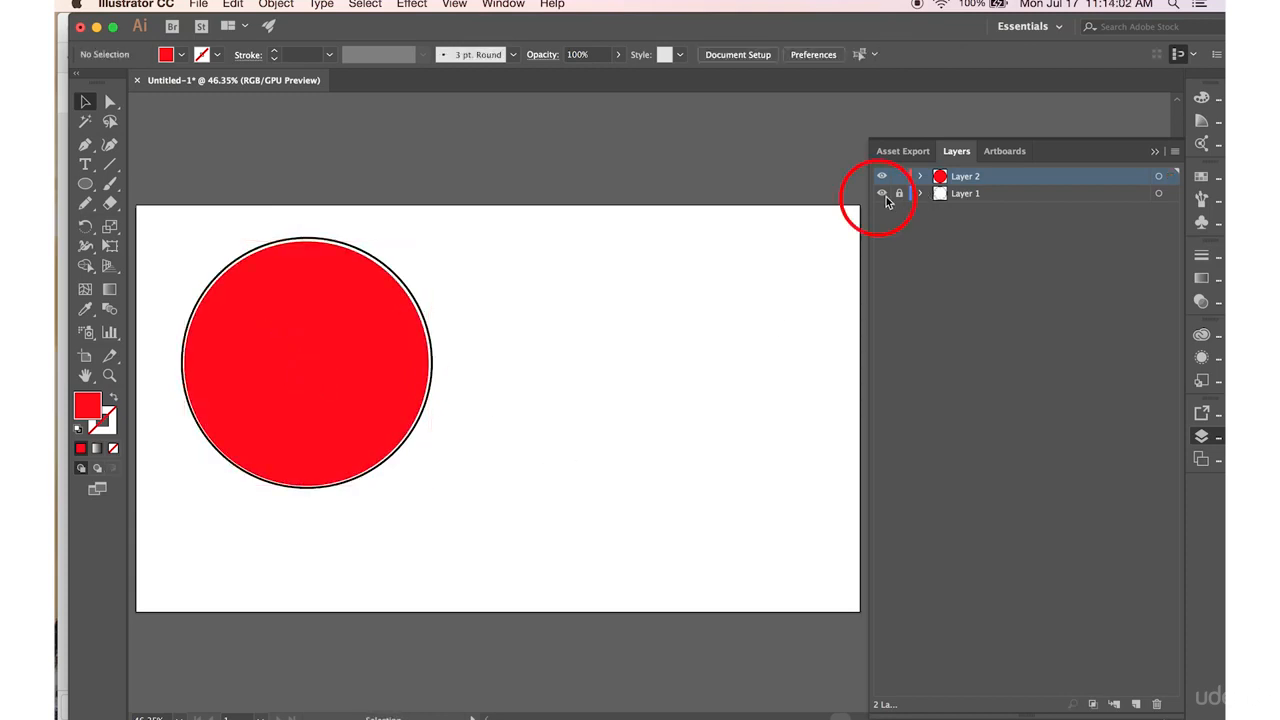
Hide Layer 1 and select the red circle on Layer 2
left_click(882, 194)
scroll(501, 489, "left", 2)
left_click(348, 386)
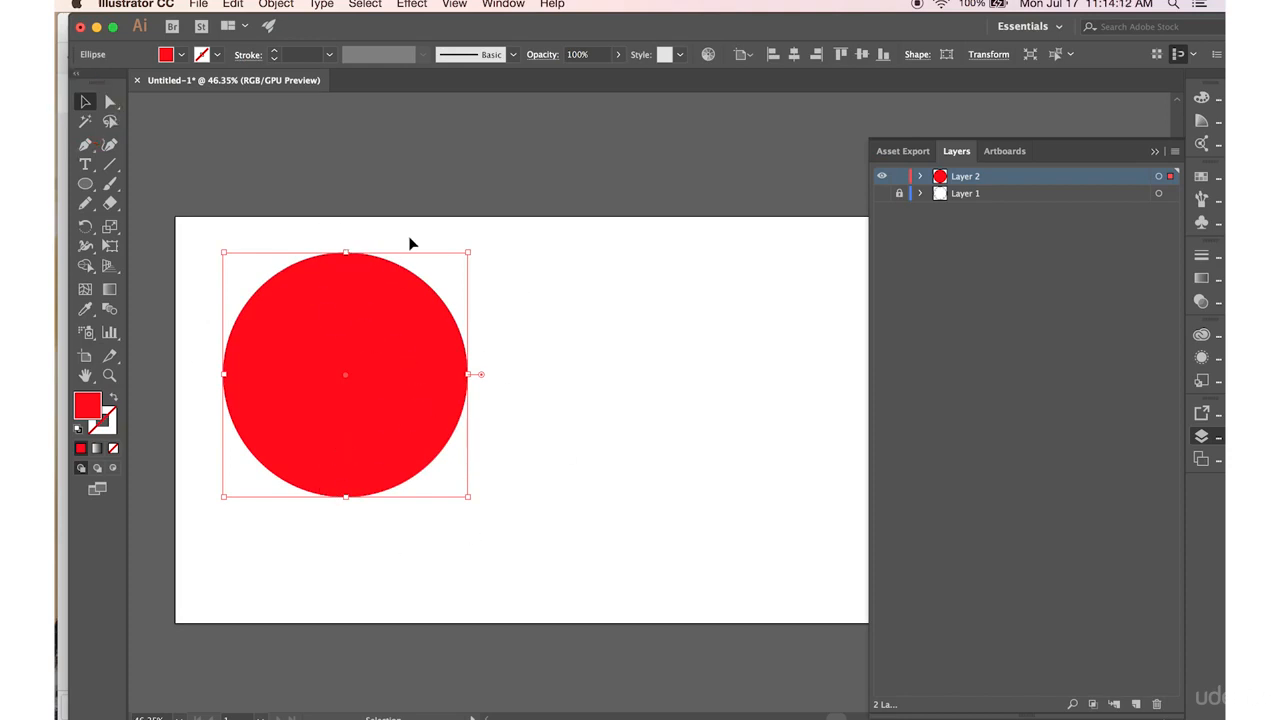
Delete the red circle's top anchor point with Direct Selection to leave the lower half
key("a")
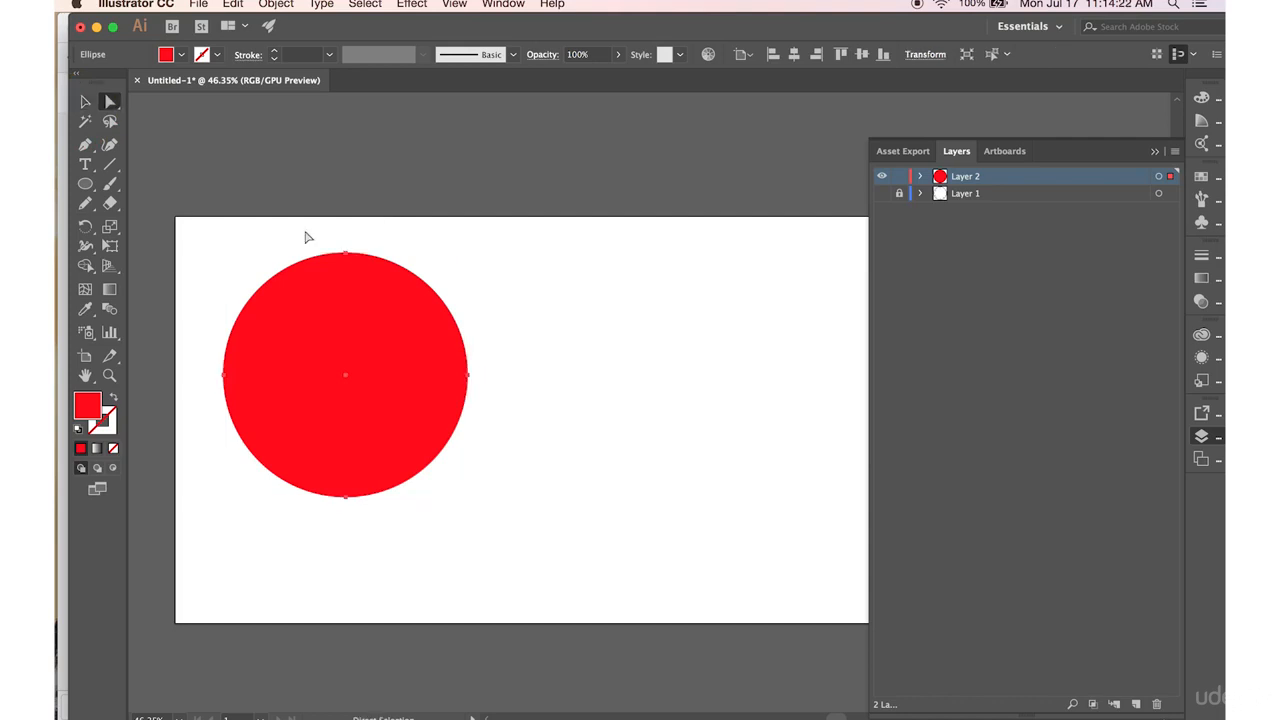
left_click_drag(302, 231, 397, 295)
left_click_drag(396, 296, 396, 296)
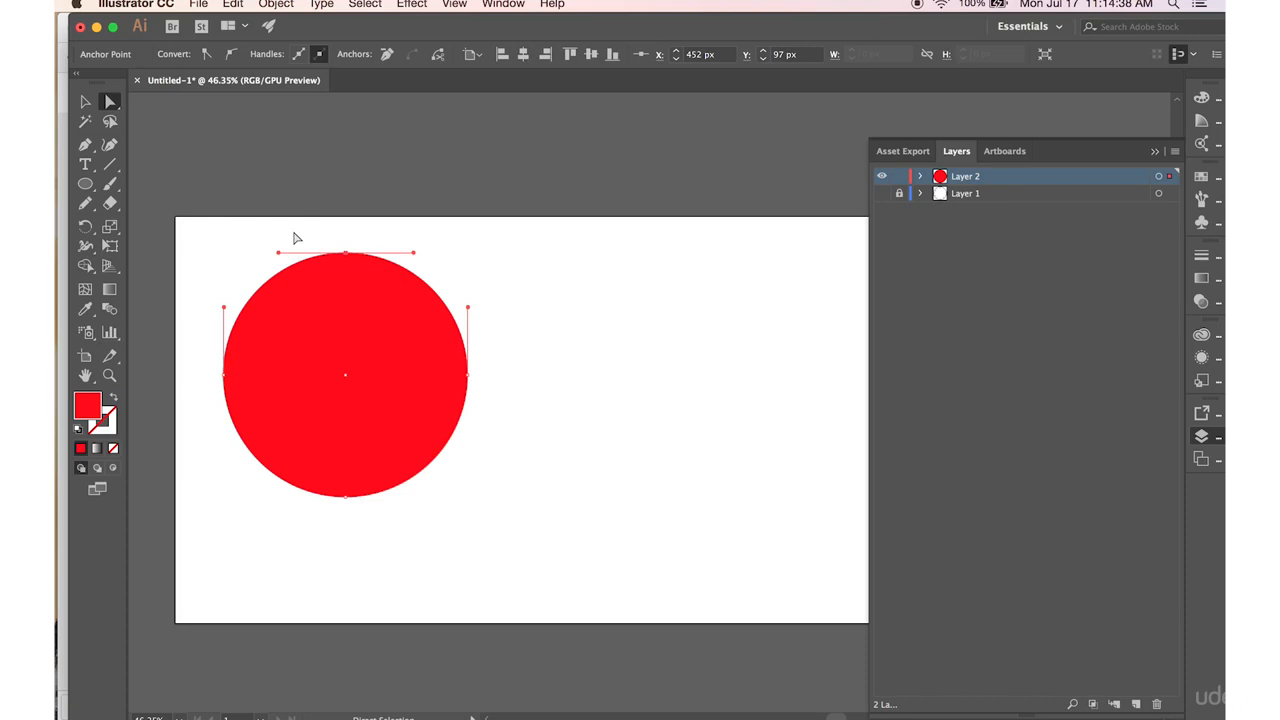
left_click_drag(294, 233, 397, 289)
key("Delete")
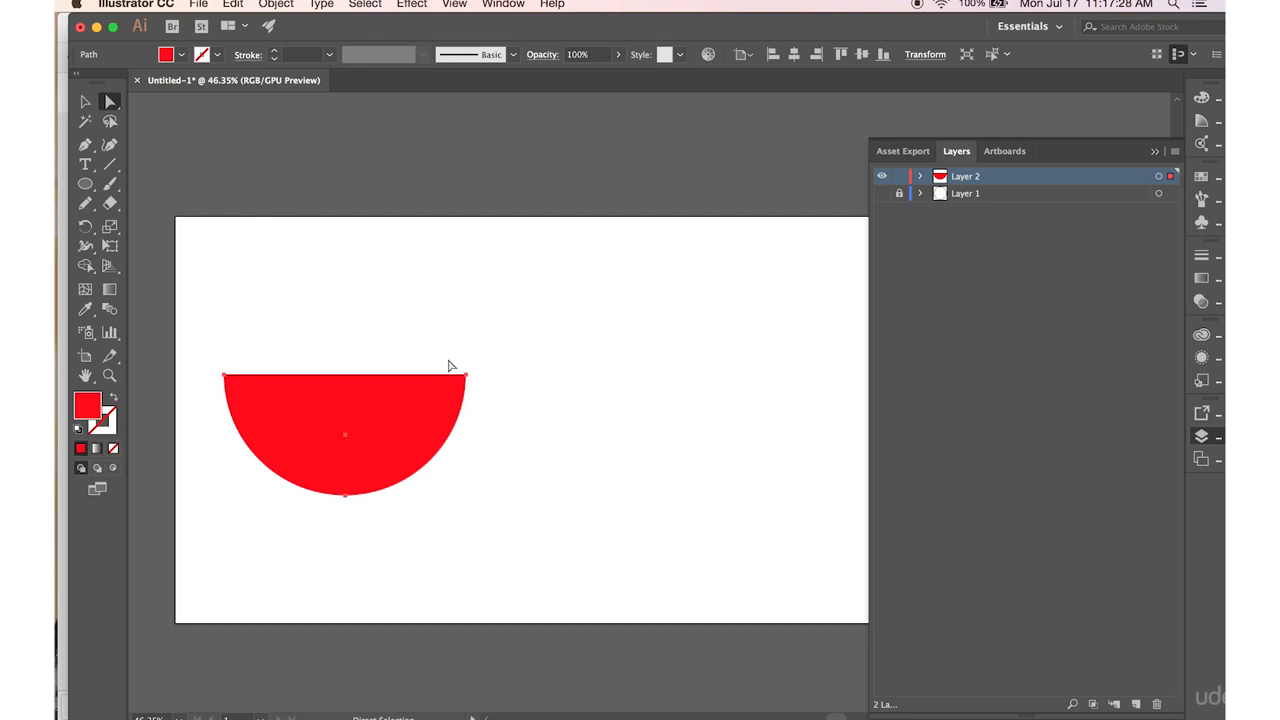
Move the half circle's right anchor to the circle's centre and straighten the bottom anchor's outgoing curve to form a quarter wedge
left_click_drag(447, 353, 351, 380)
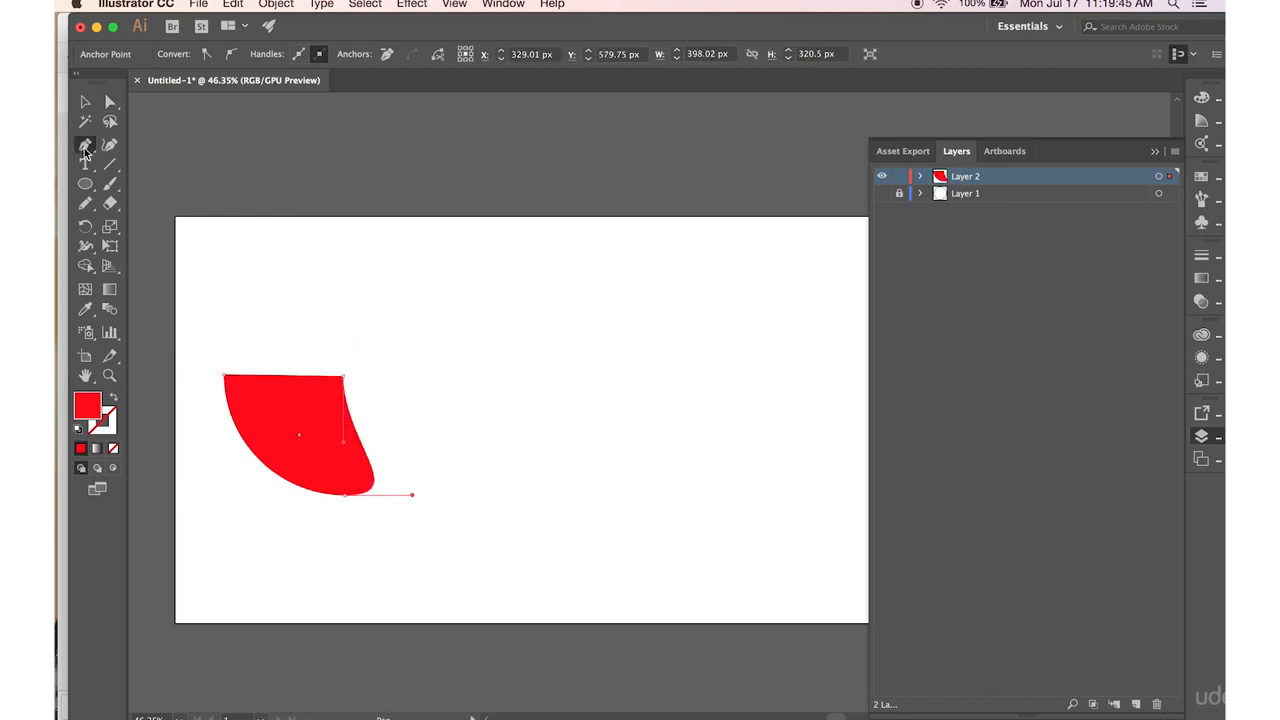
left_click(84, 149)
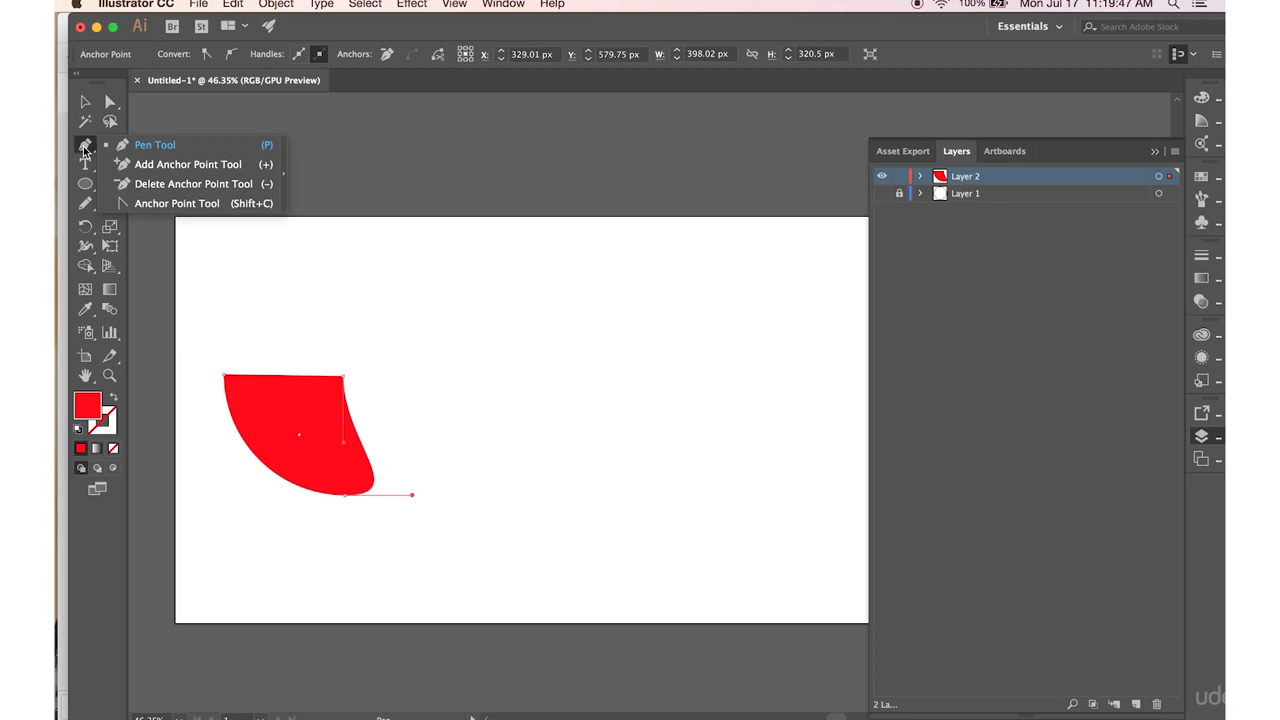
left_click(155, 205)
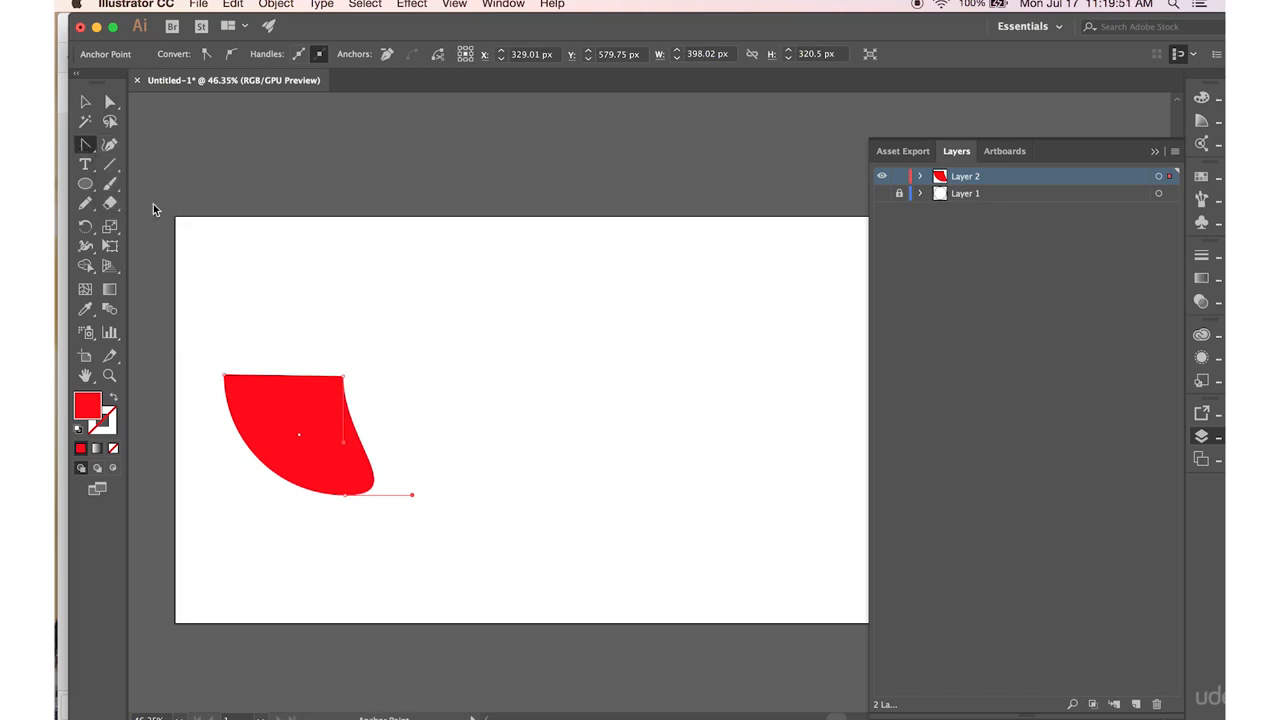
left_click(412, 496)
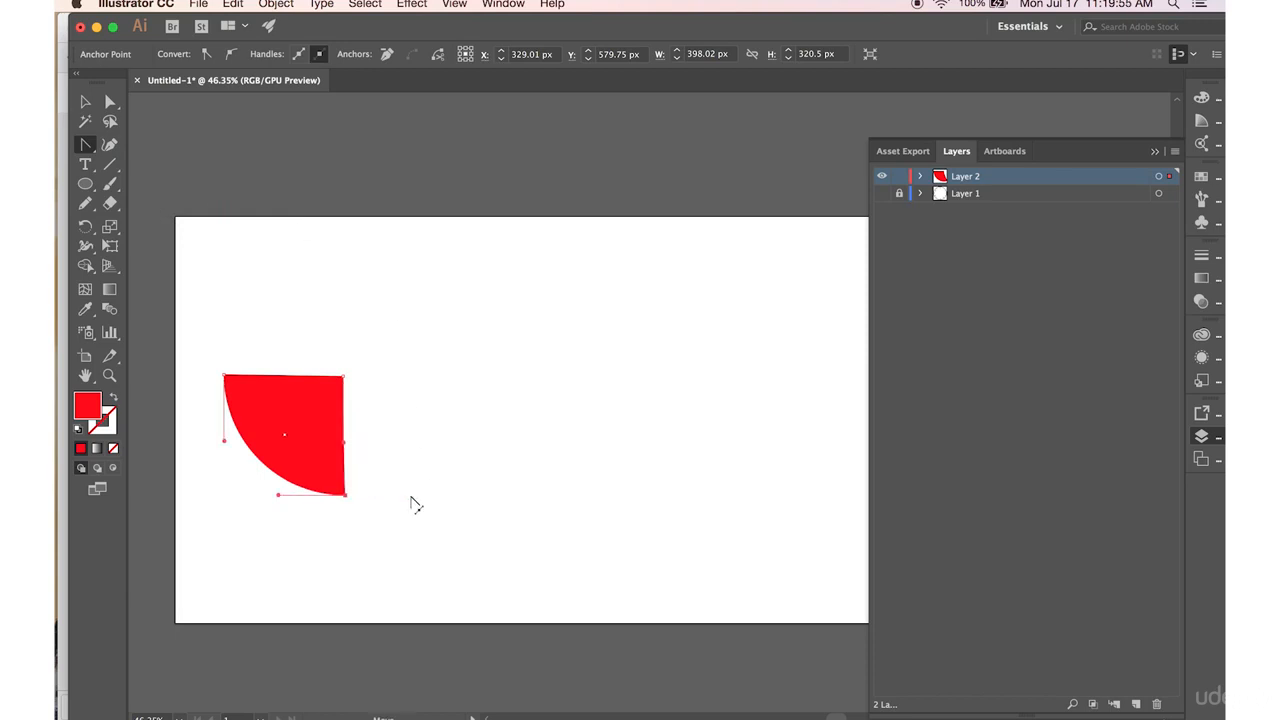
left_click(88, 100)
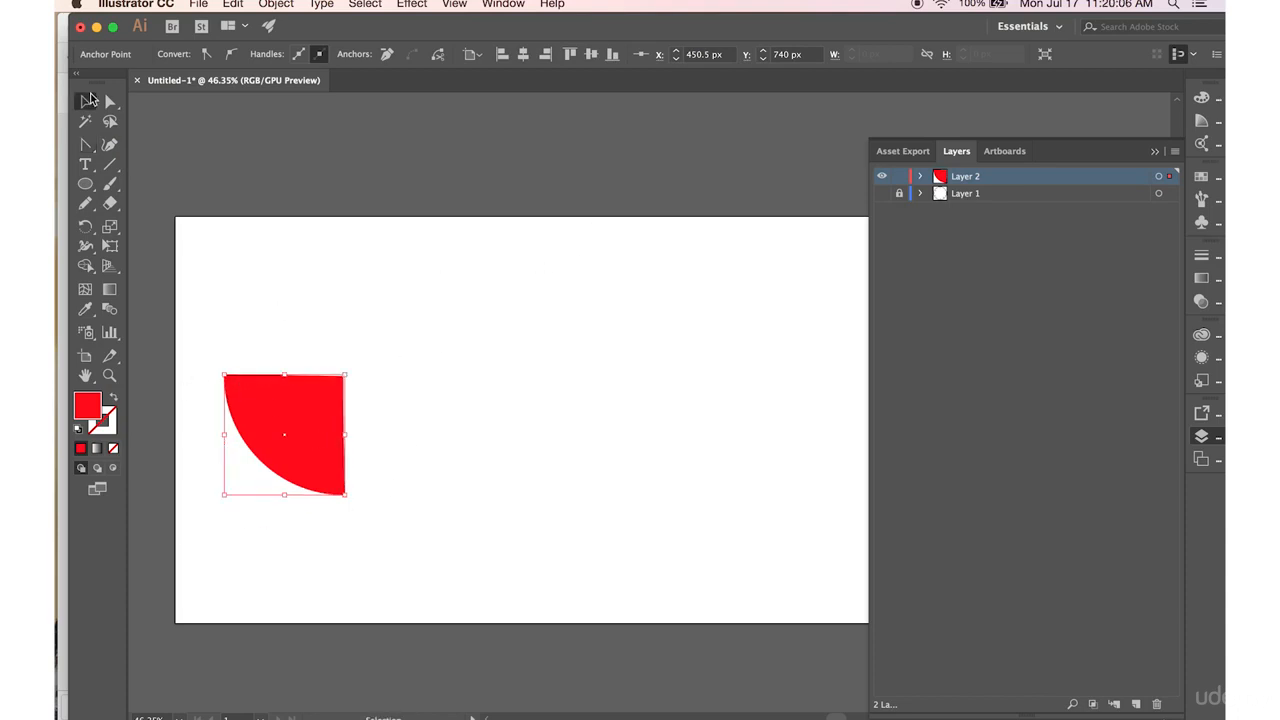
Show Layer 1 and move, rotate and scale the red wedge to fit the clock's quarter between 12 and 3, with its corner at the centre
left_click(881, 194)
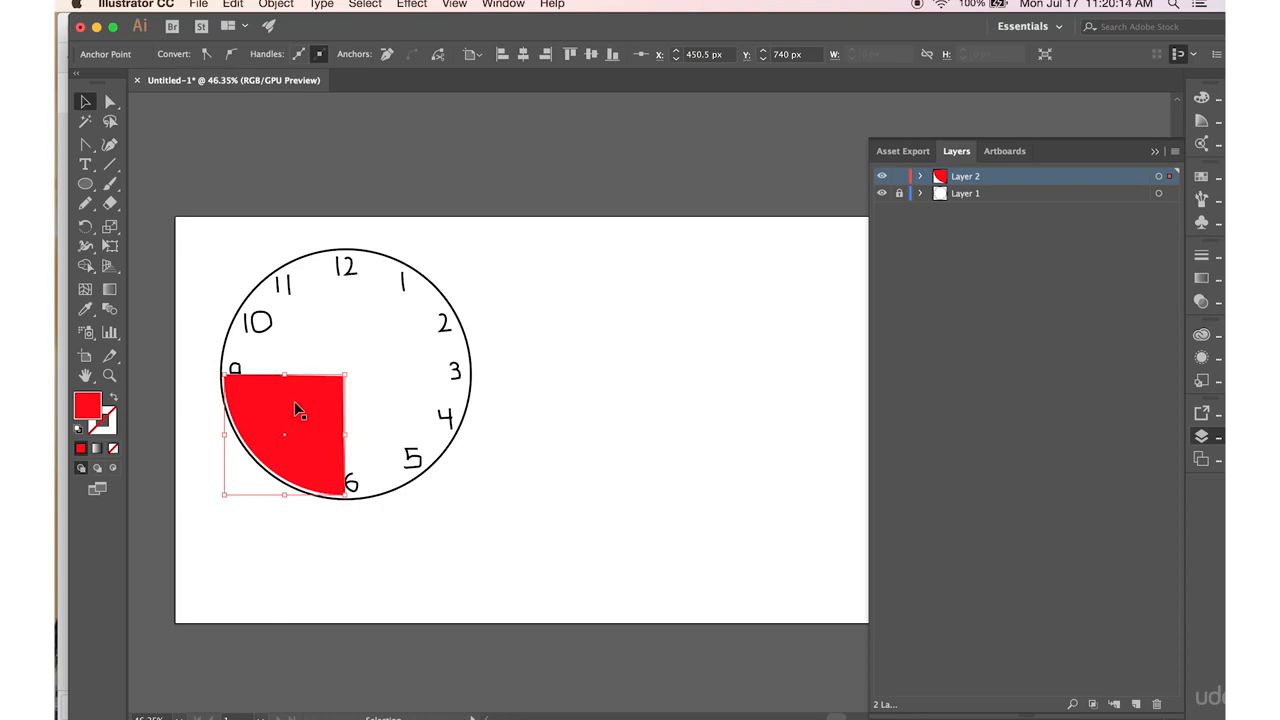
left_click_drag(312, 409, 393, 322)
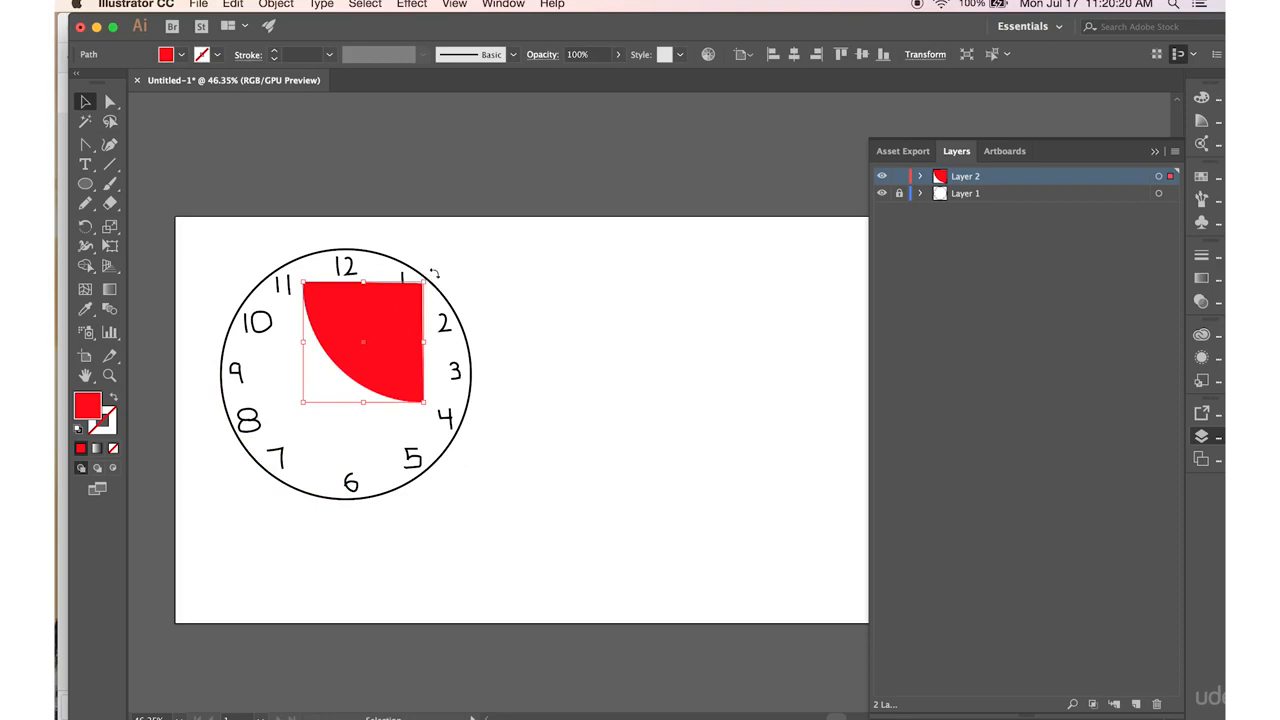
left_click_drag(432, 273, 362, 368)
left_click_drag(447, 272, 433, 283)
left_click_drag(358, 345, 366, 341)
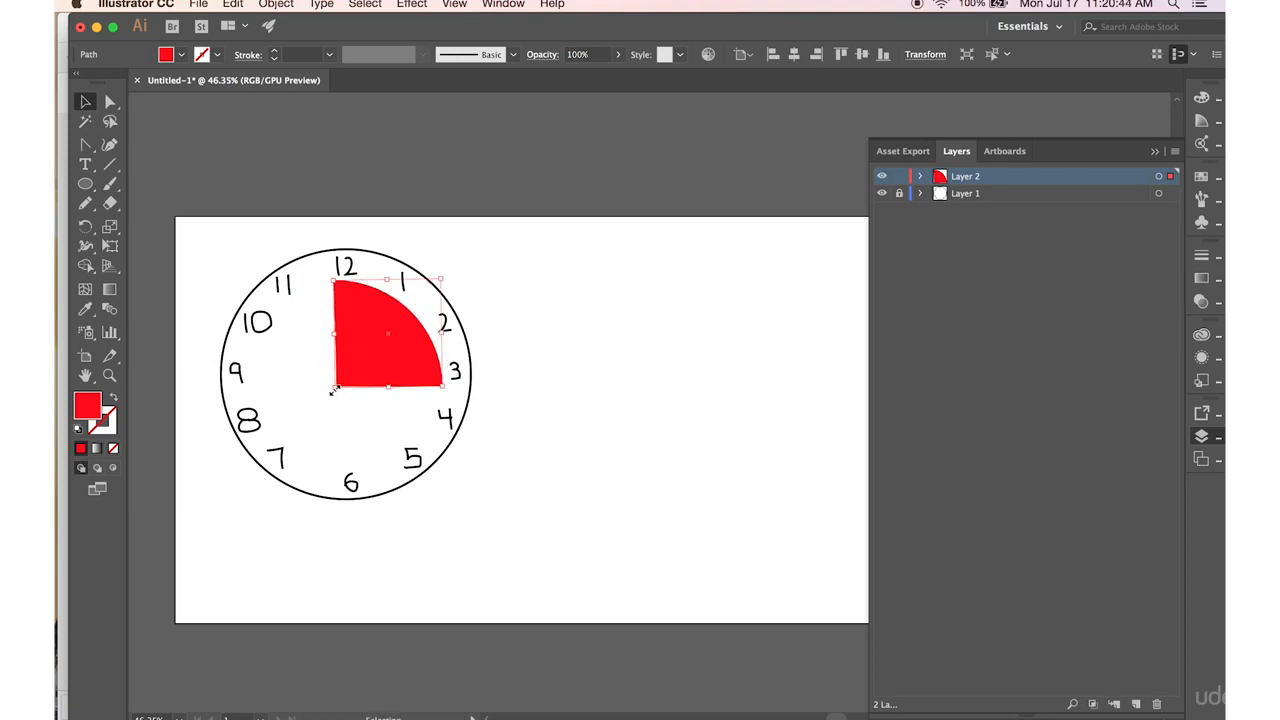
left_click_drag(333, 391, 344, 376)
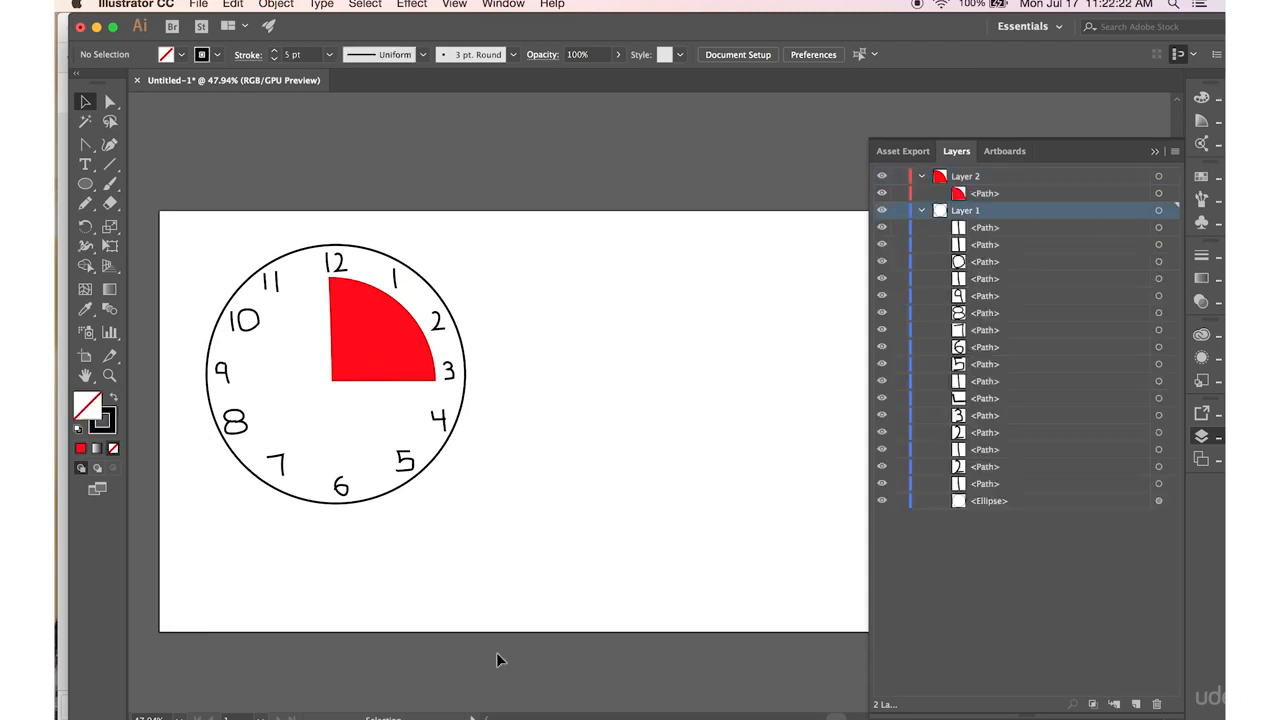
Save the drawing as Quarter clock.ai in Adobe Illustrator format in the Videoscribe Promo folder on the Desktop
scroll(496, 652, "down", 2)
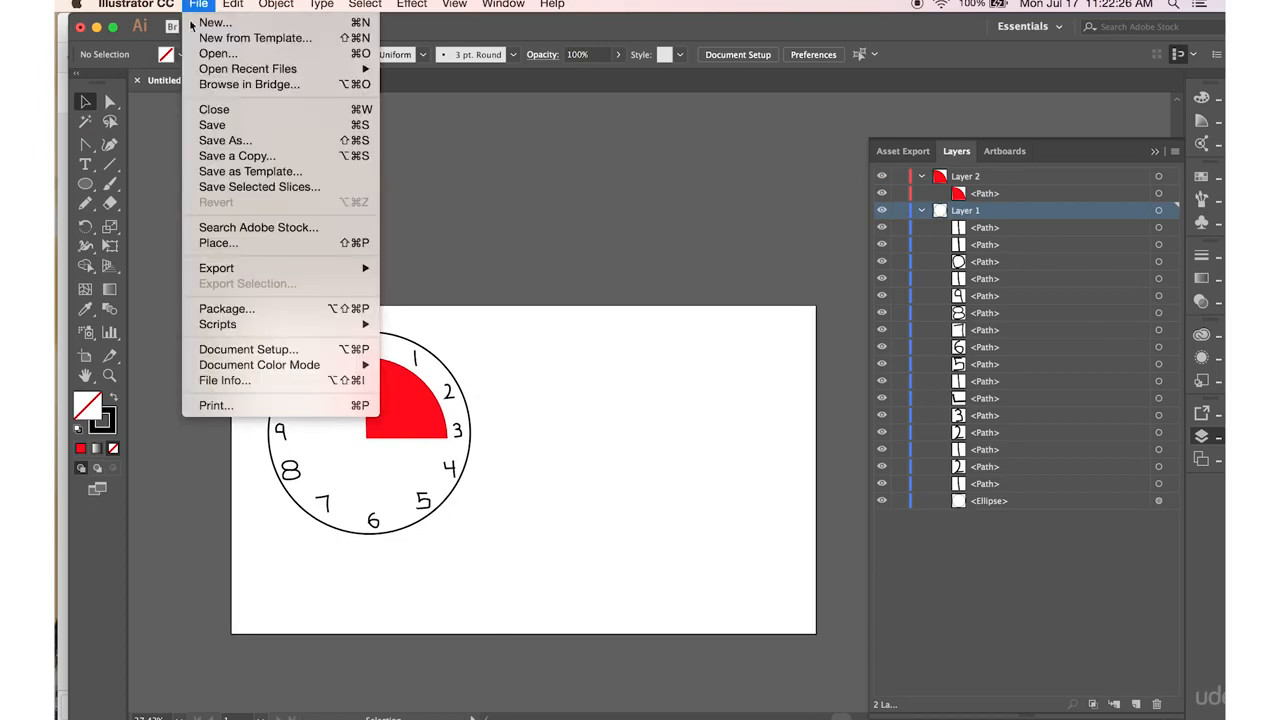
left_click(203, 148)
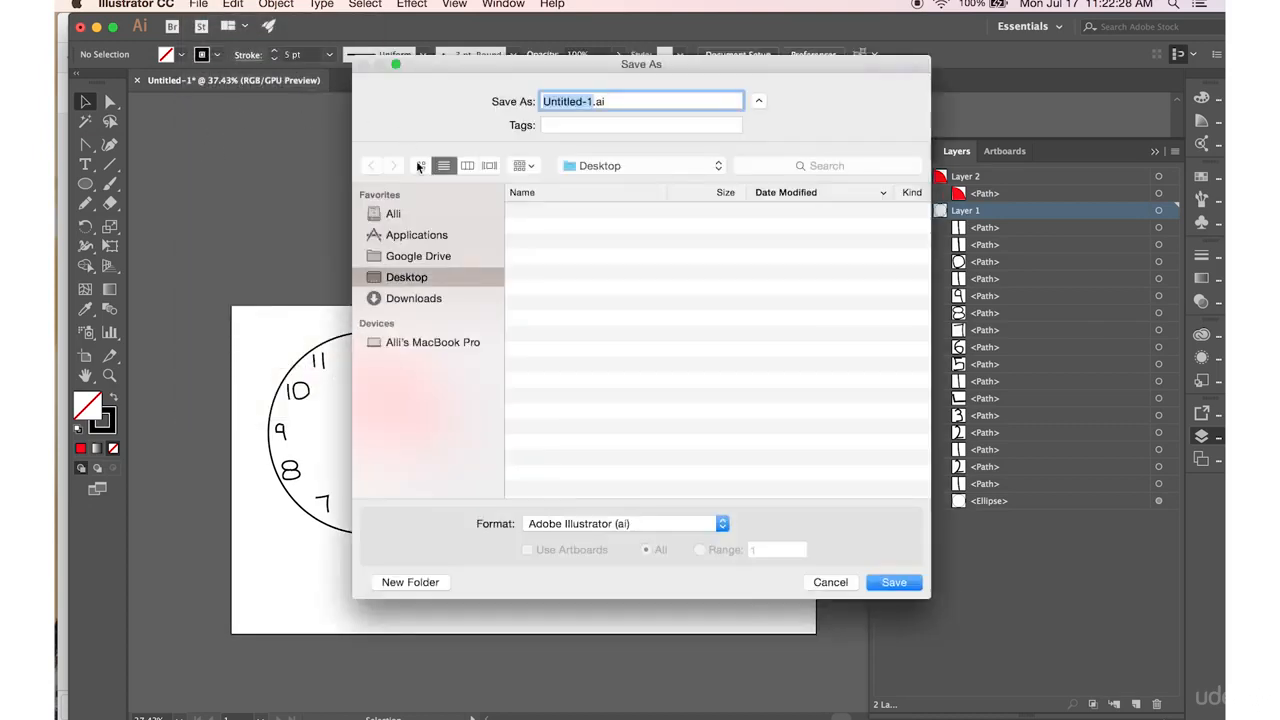
type("Quarter ")
type("clock")
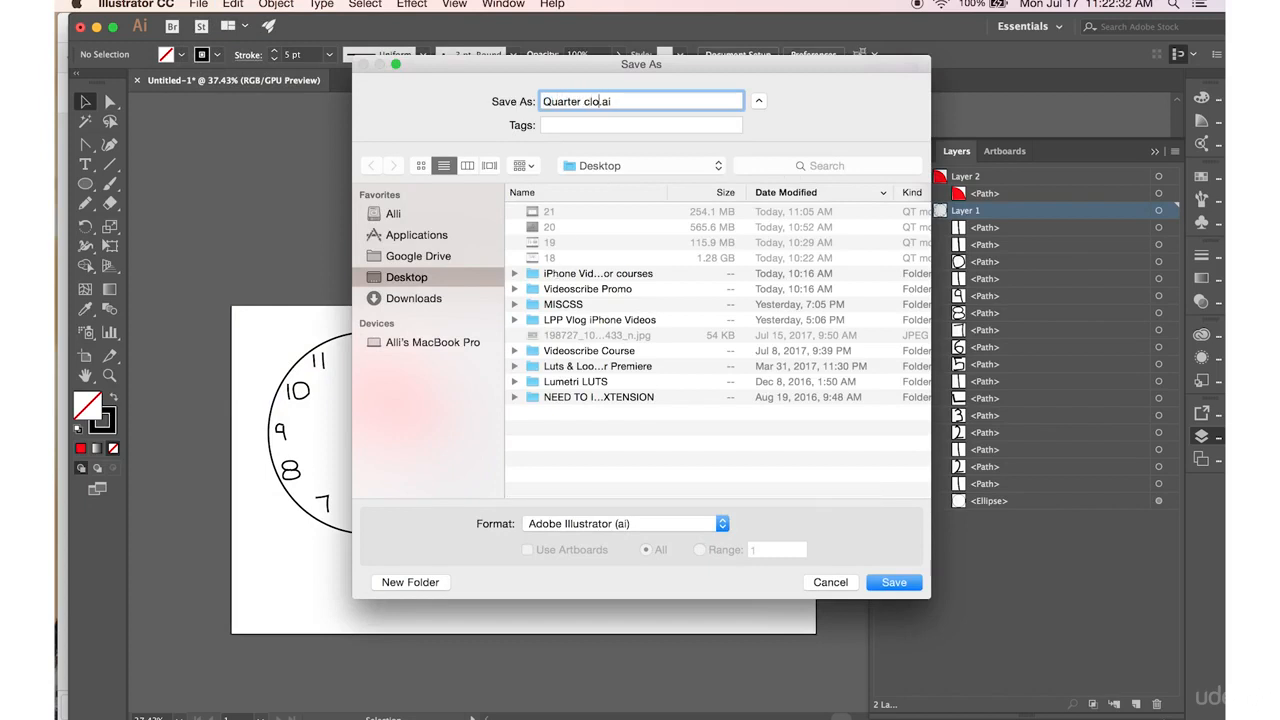
double_click(545, 288)
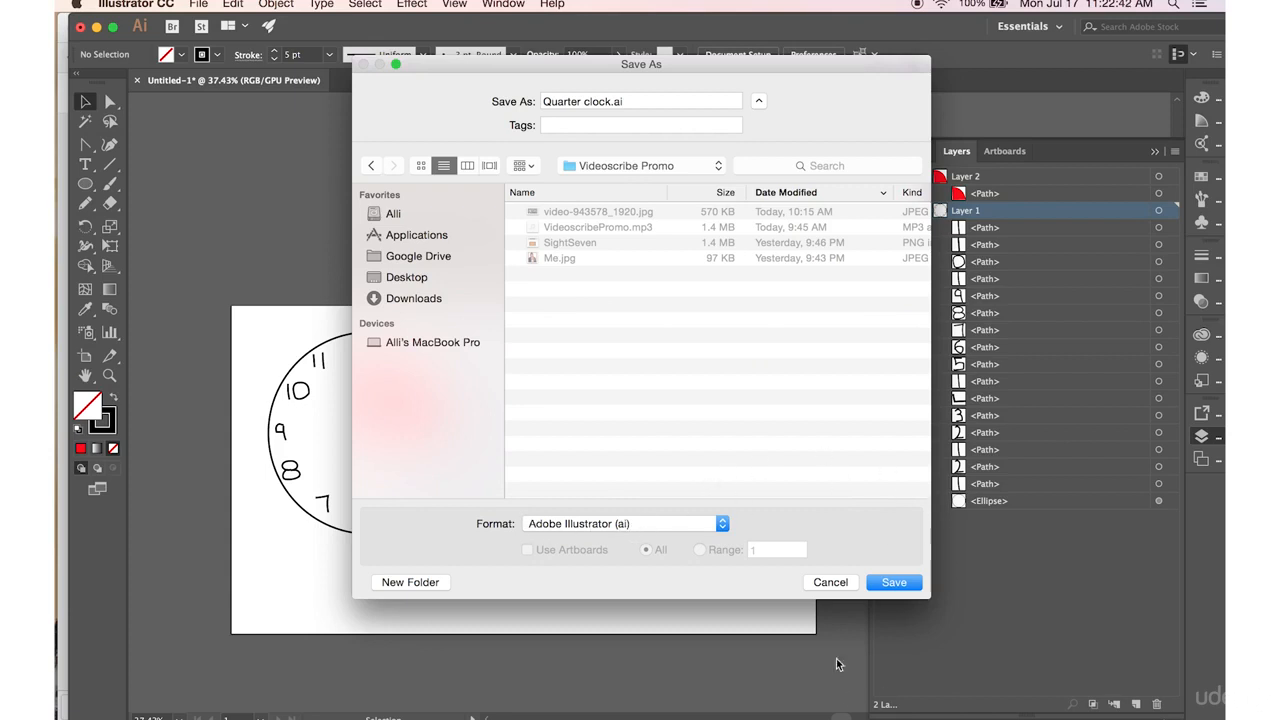
left_click(881, 584)
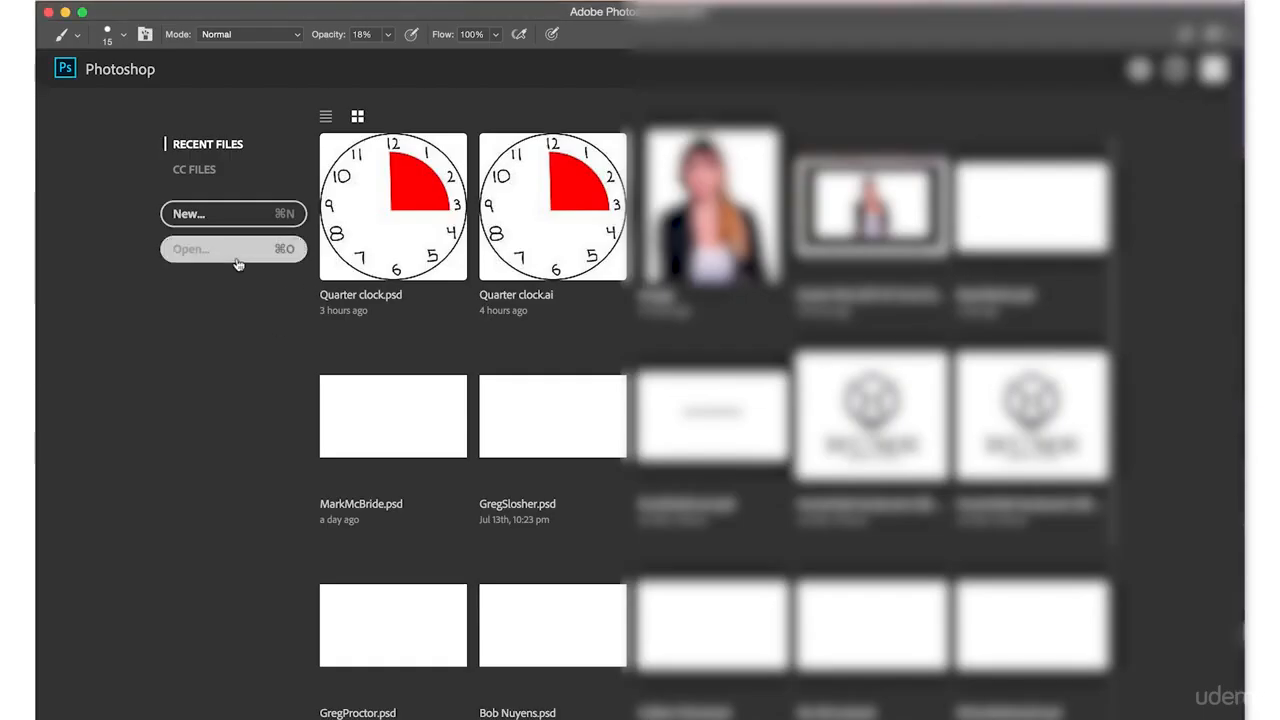
Switch to Photoshop and open Quarter clock.ai from the Videoscribe Promo folder, accepting the default PDF import settings
left_click(237, 263)
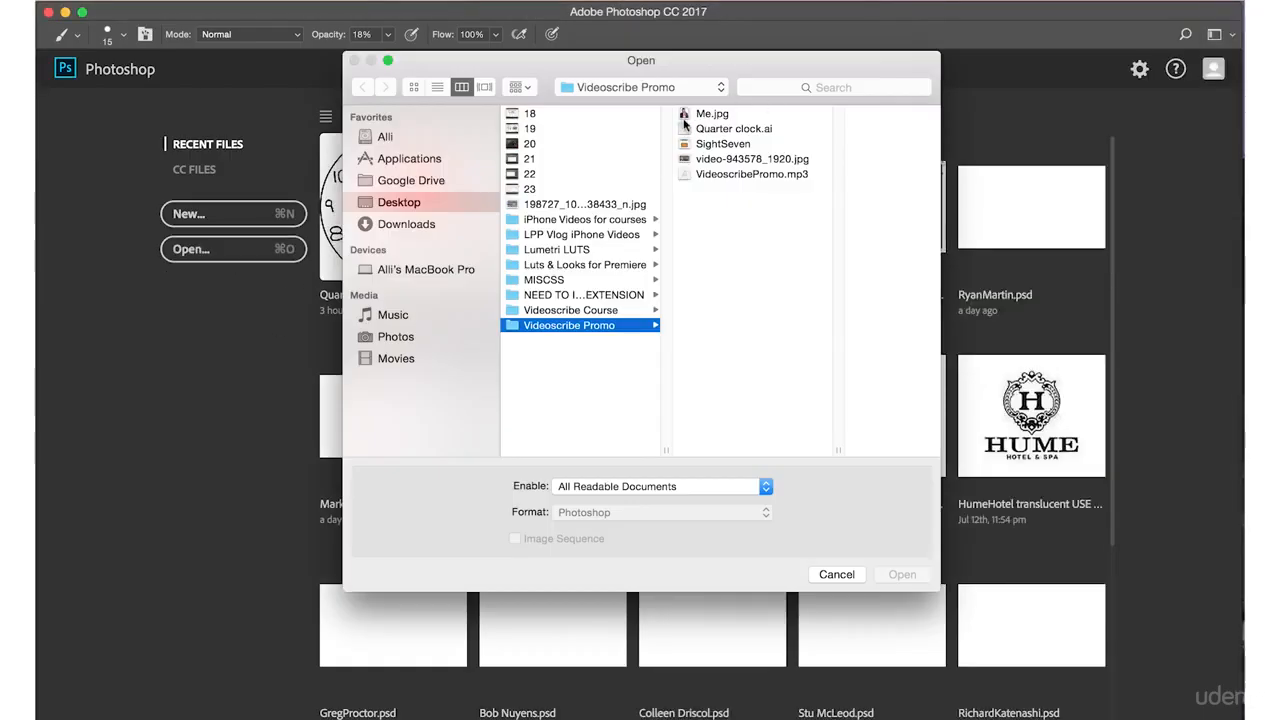
left_click(704, 130)
left_click(903, 574)
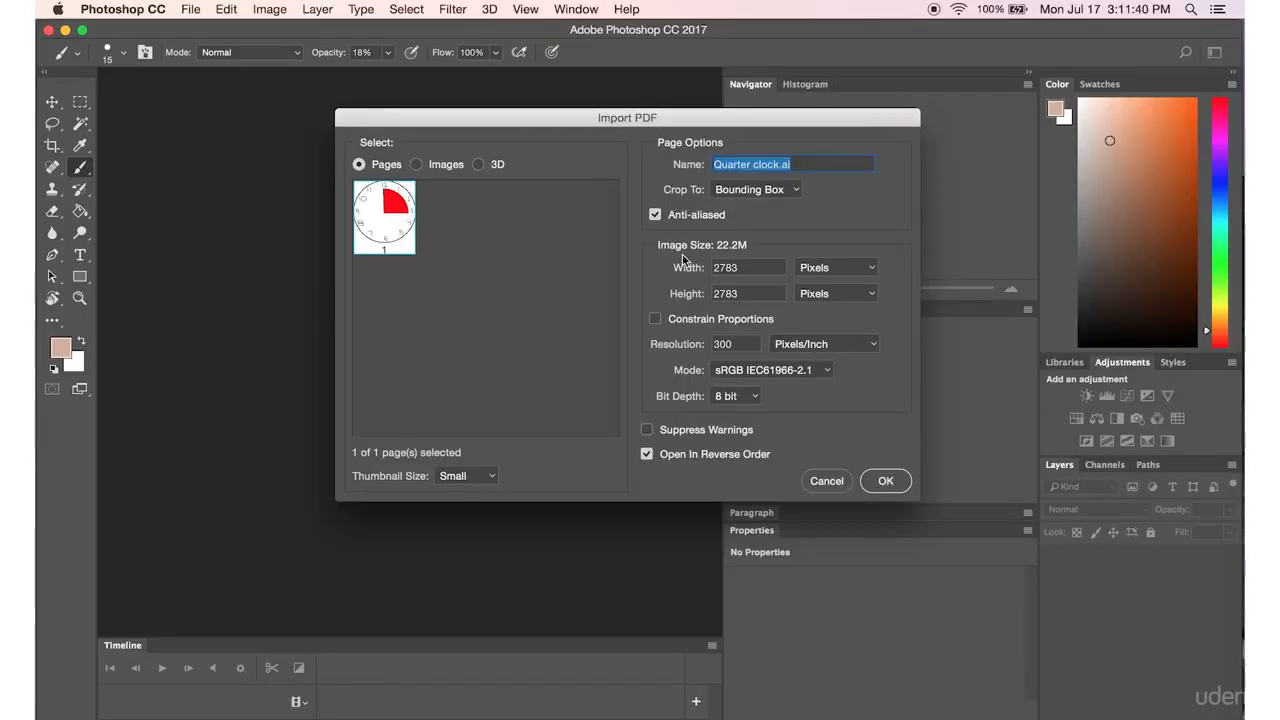
left_click(884, 472)
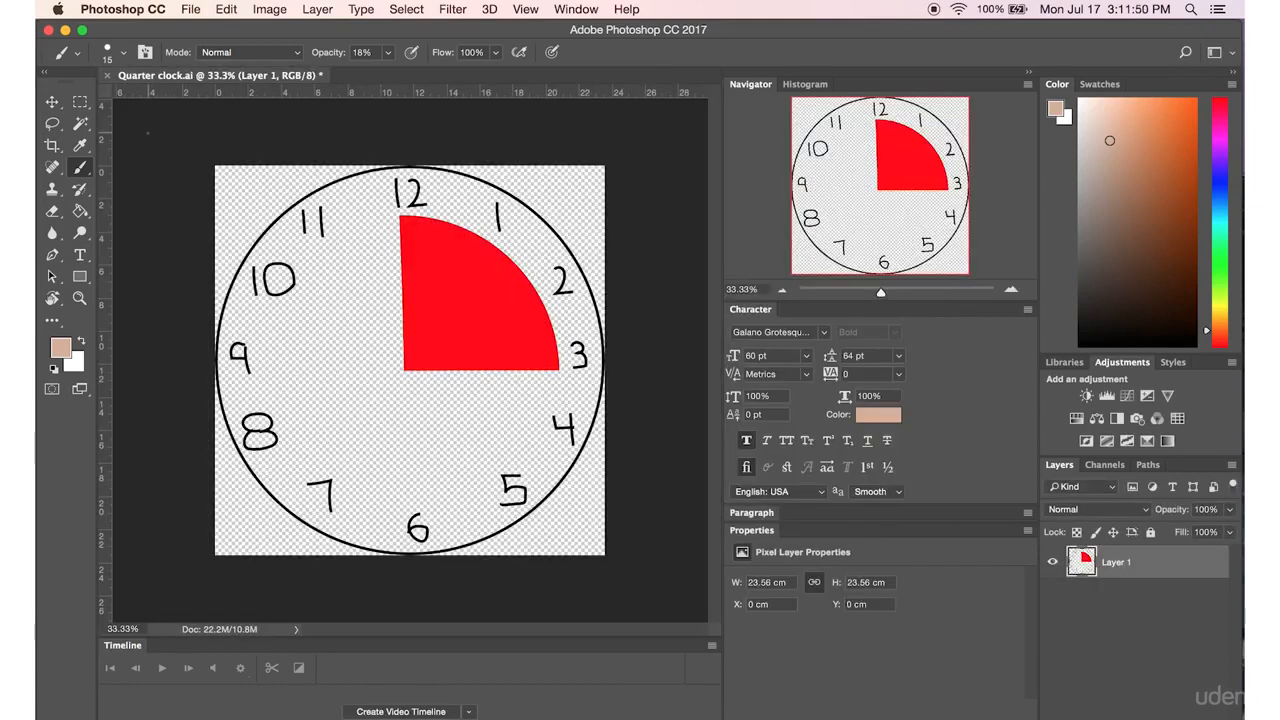
Save a PNG copy of the image as Quarter clock.png in the Videoscribe Promo folder, with Smallest / Slow compression and no interlacing
left_click(192, 9)
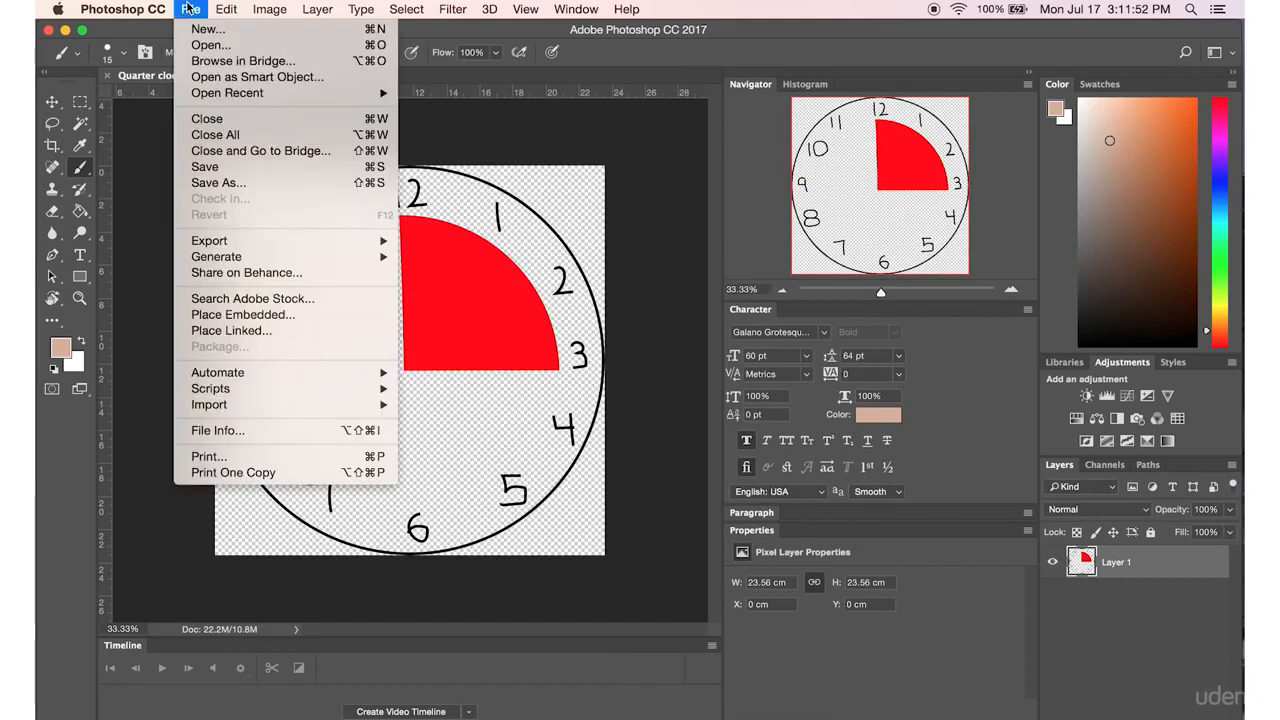
left_click(218, 183)
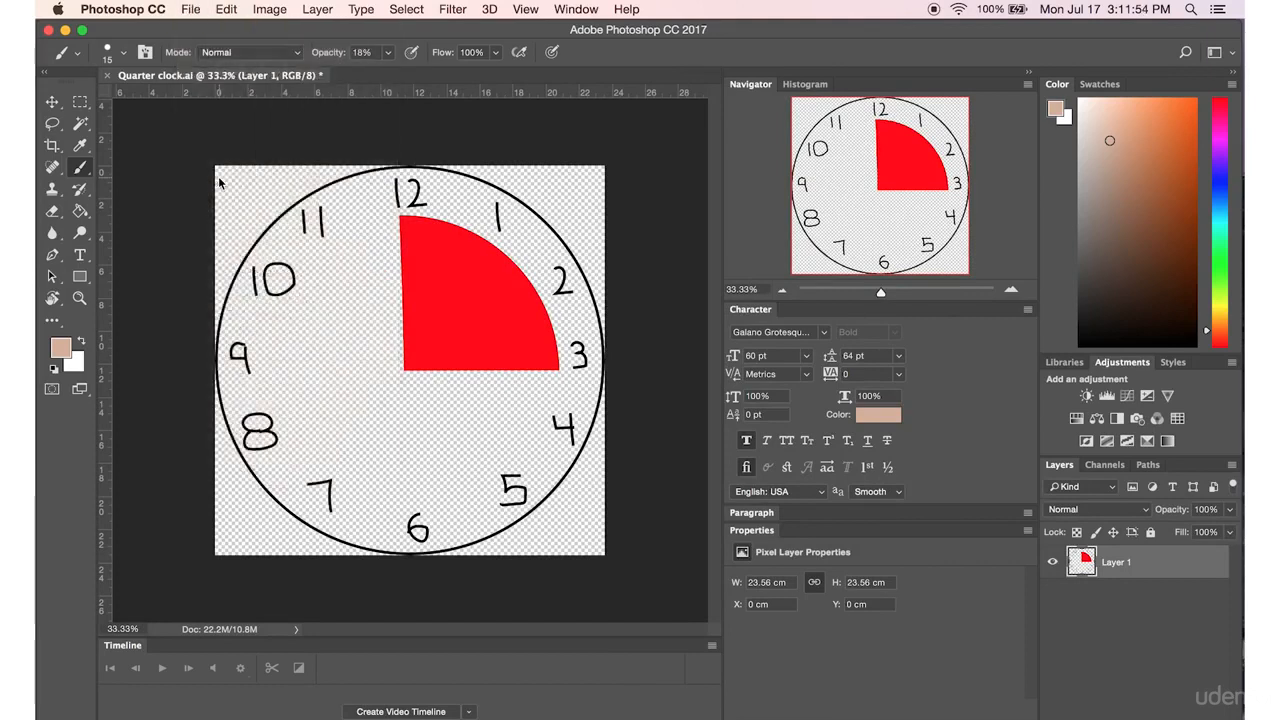
left_click(598, 557)
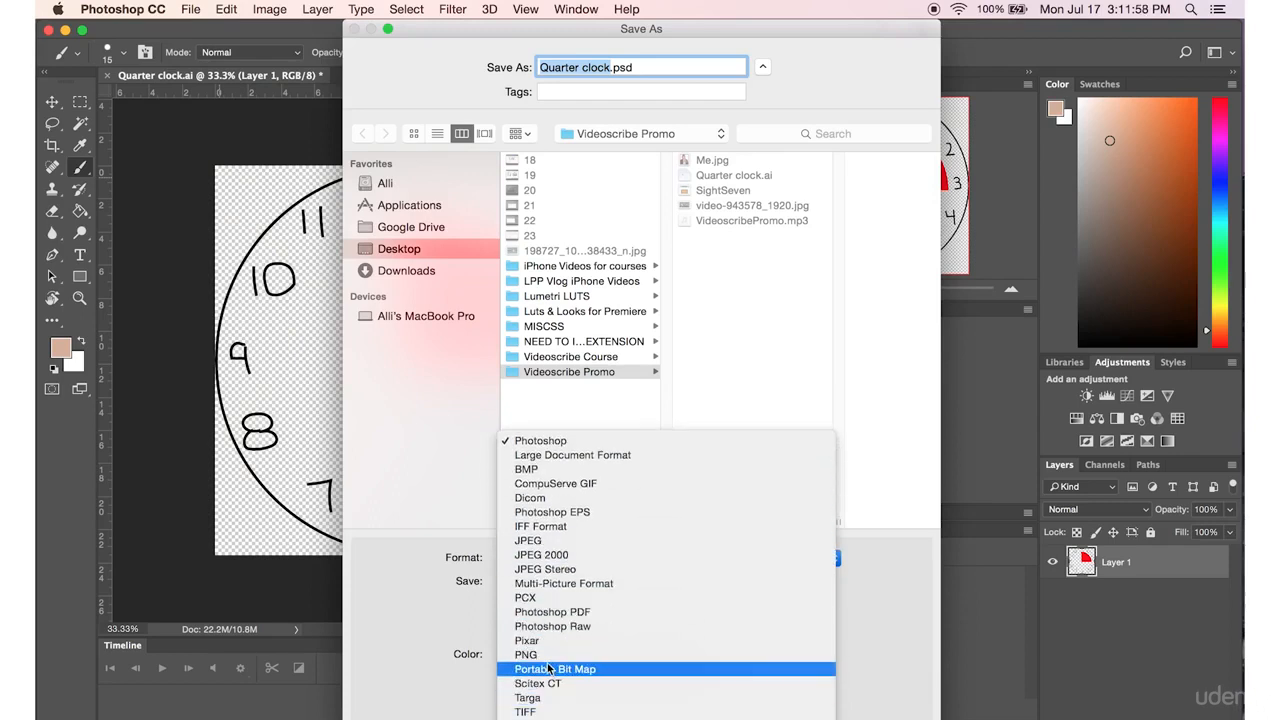
left_click(538, 658)
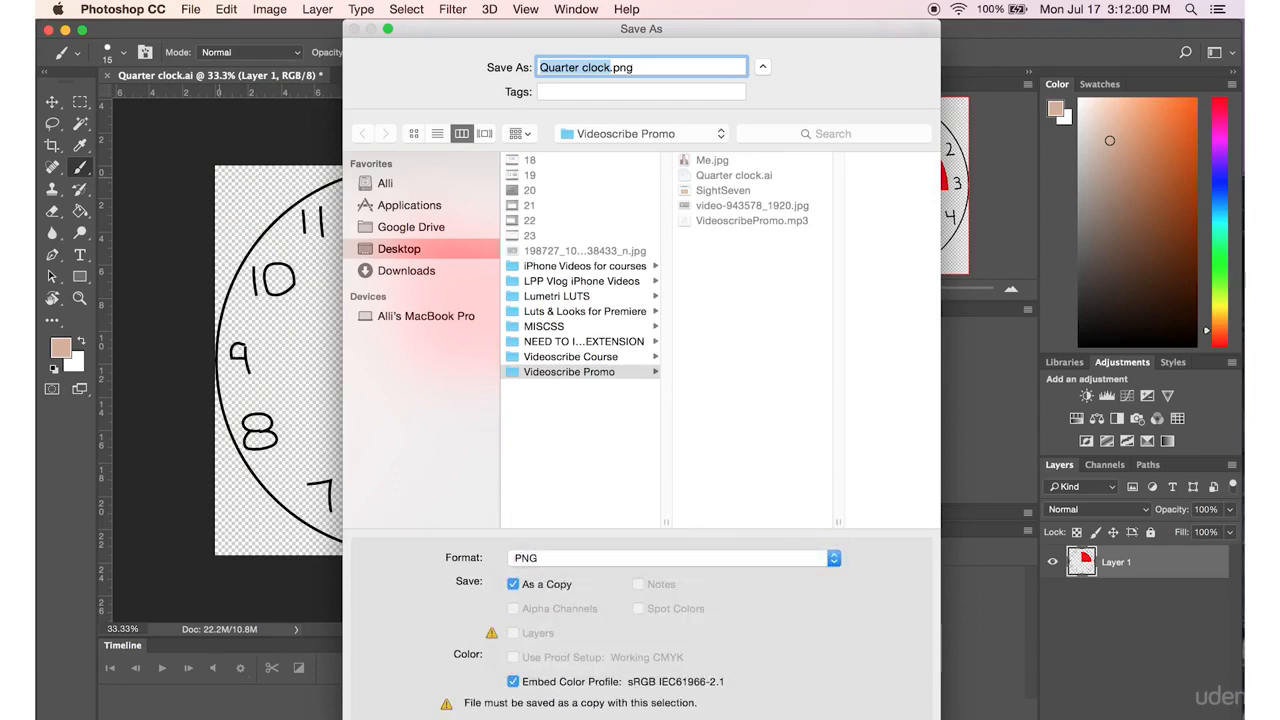
key("Return")
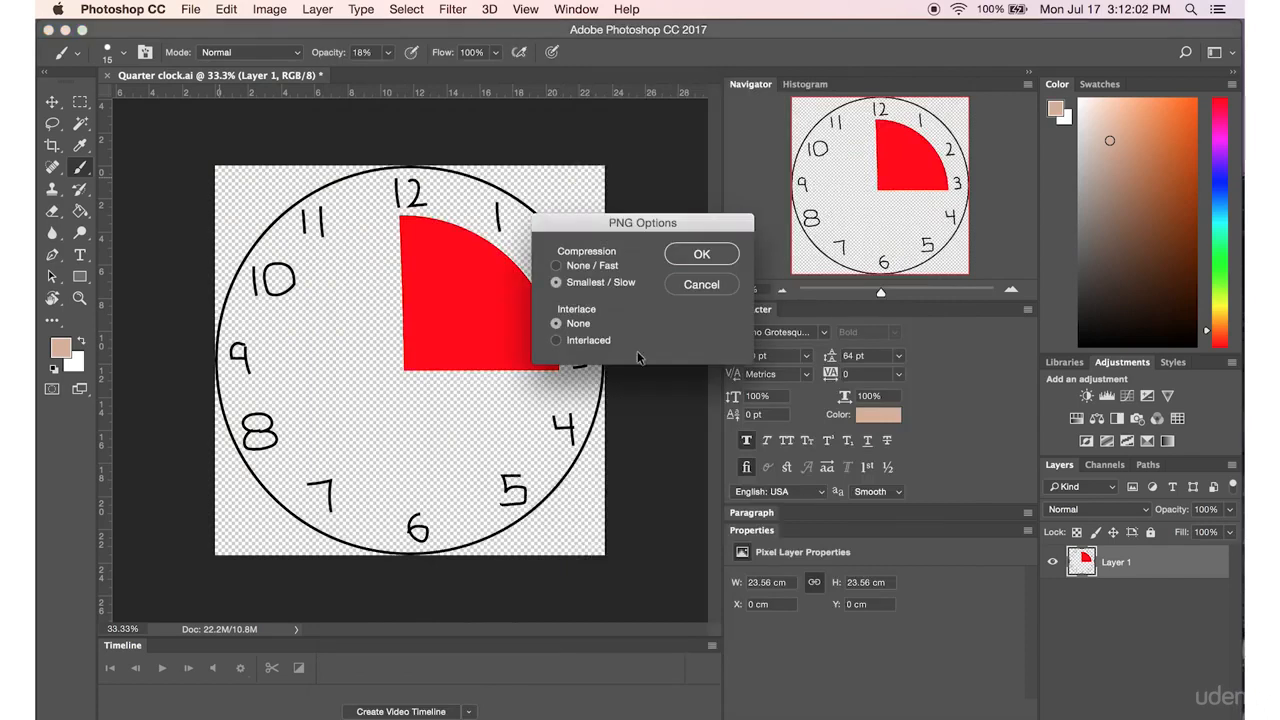
left_click(700, 255)
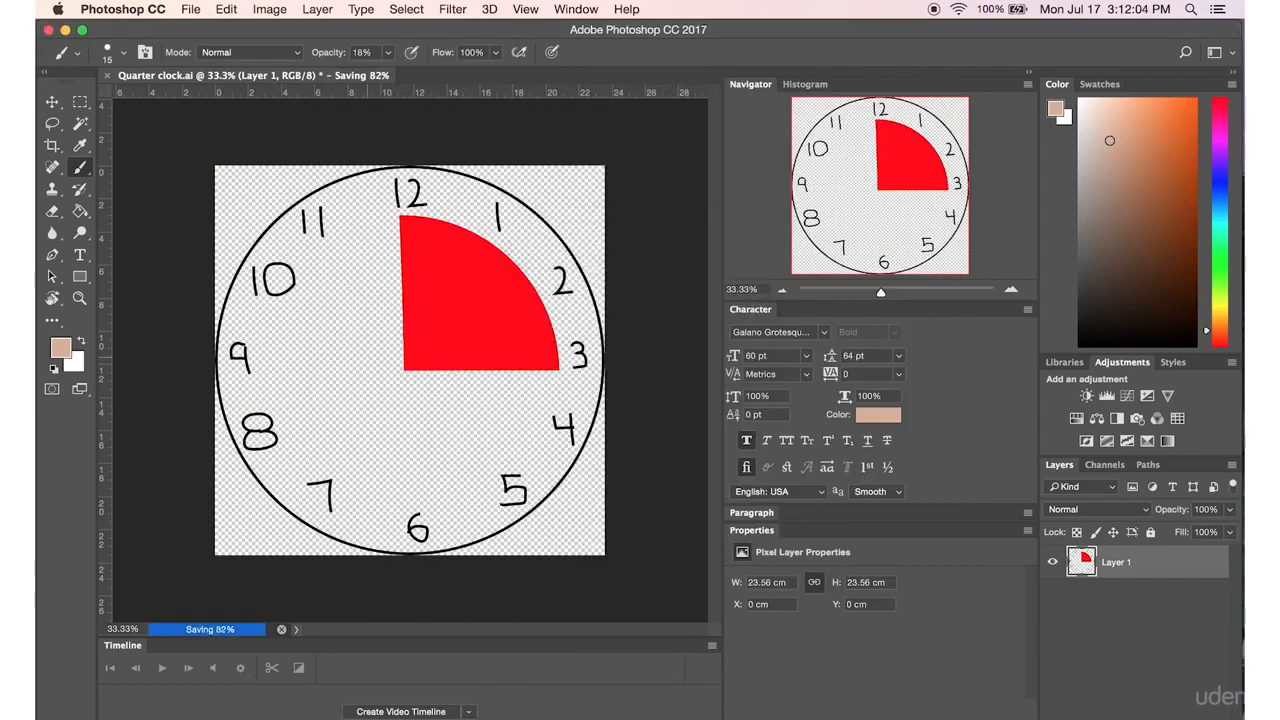